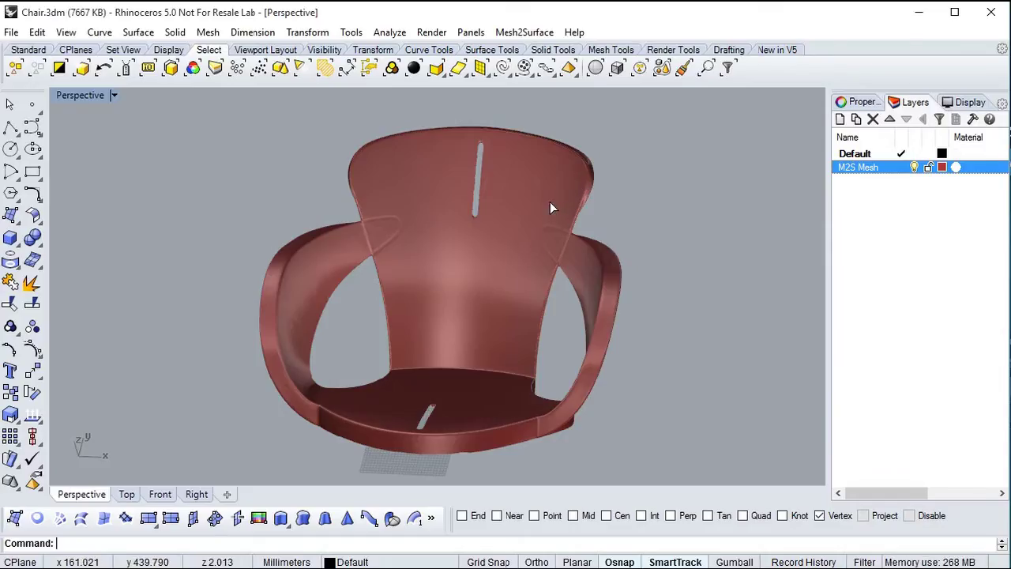
Select the chair mesh, load it into Mesh2Surface with Project, and turn the view slightly.
click(549, 201)
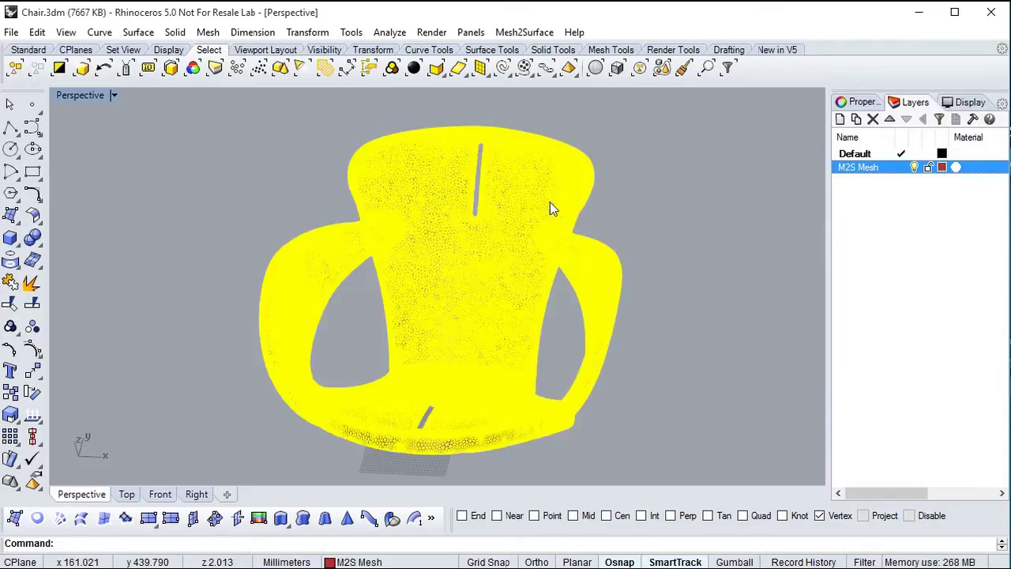
click(521, 32)
click(524, 51)
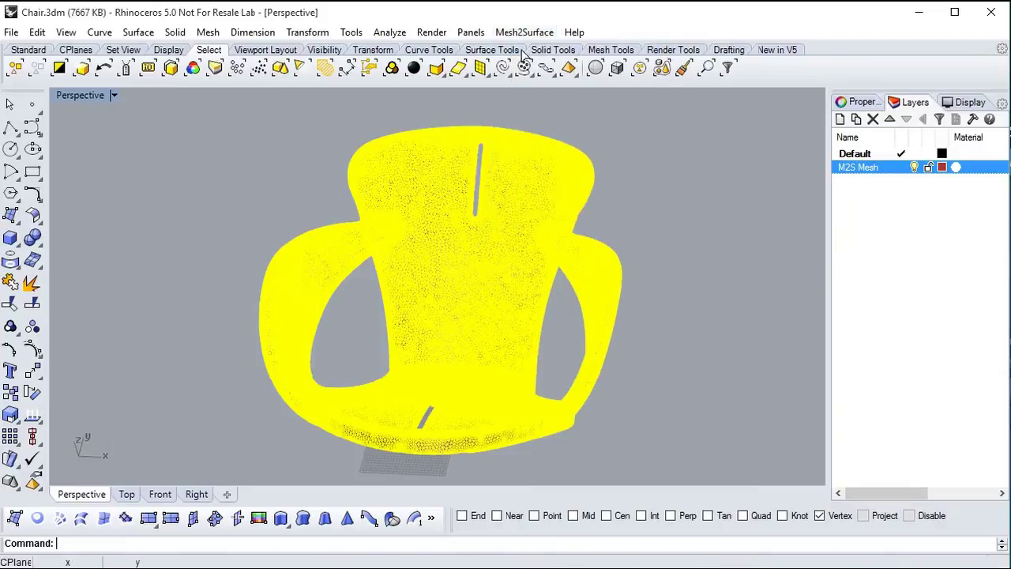
right_drag(436, 306, 388, 266)
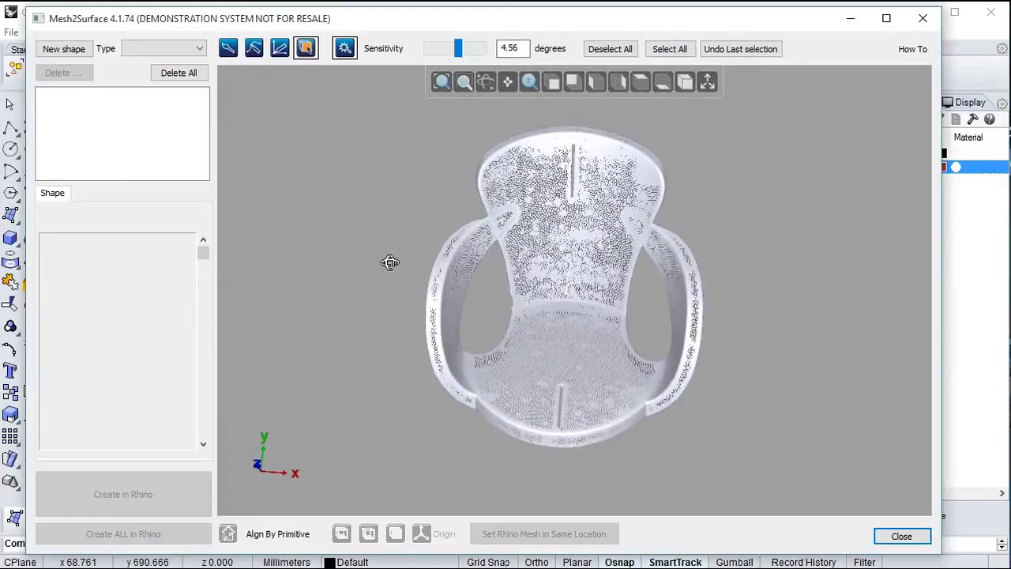
Mark the backrest region and add a new Curves (Advanced) shape.
click(520, 252)
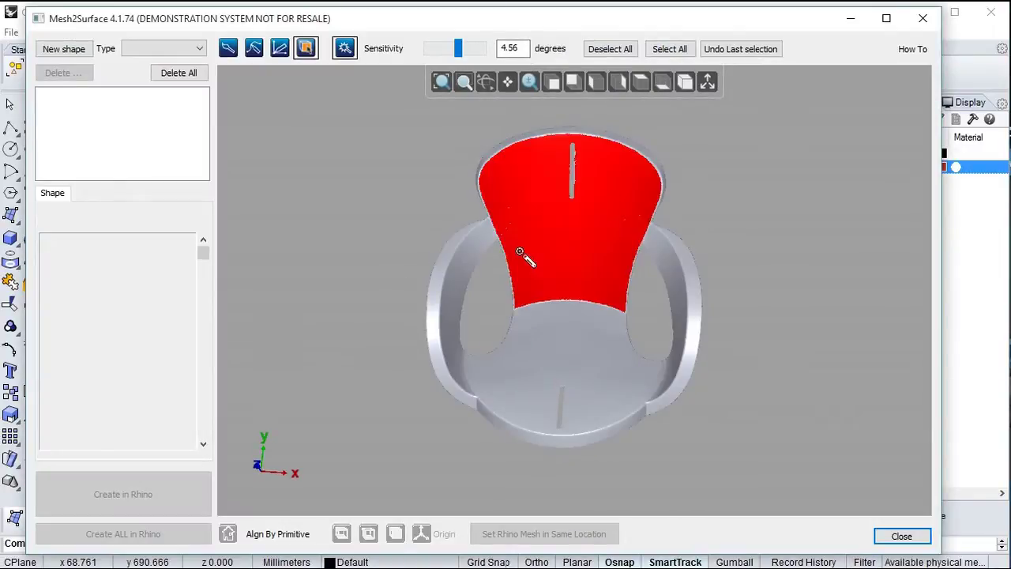
click(165, 46)
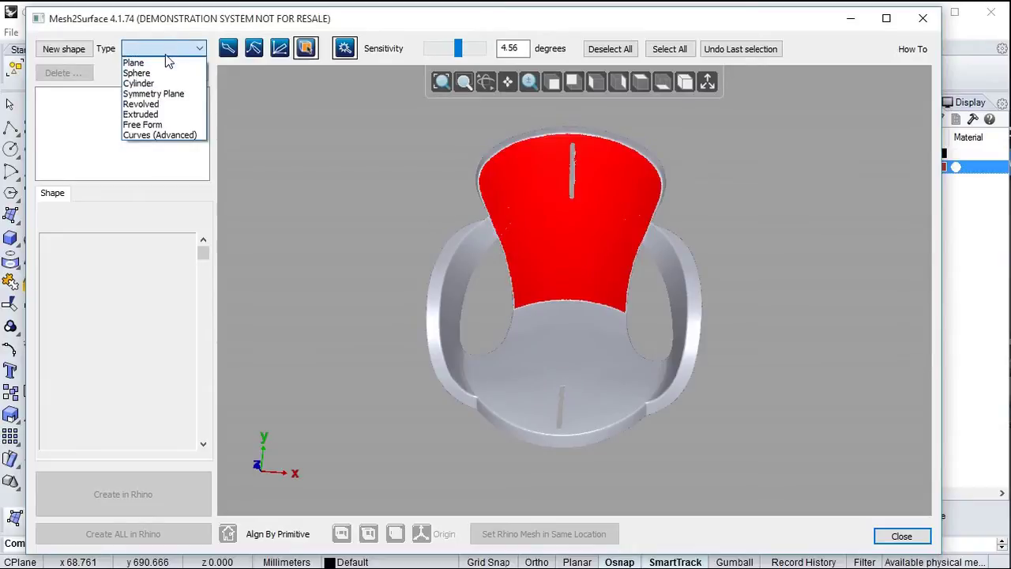
click(146, 135)
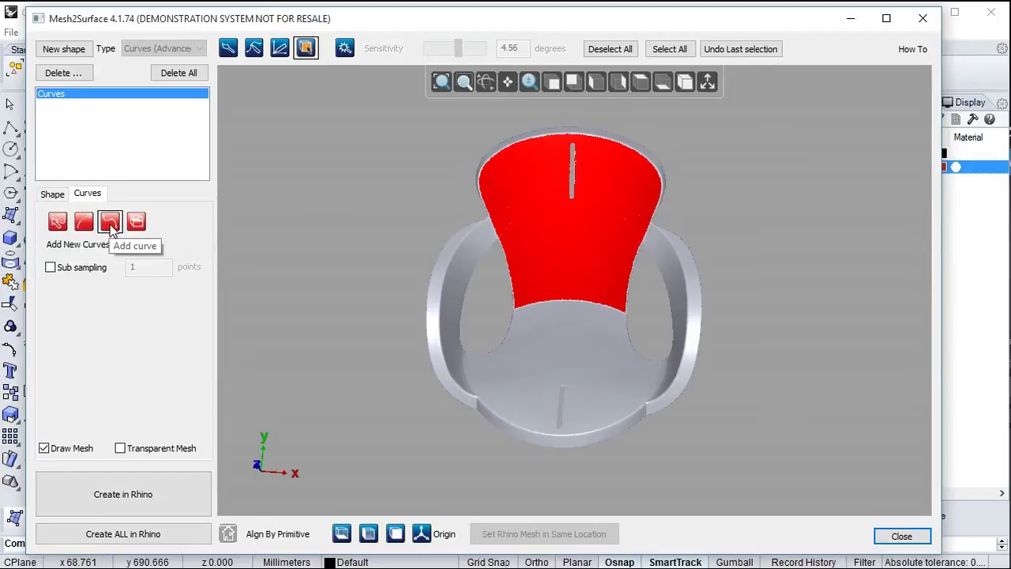
Zoom in and start a curve along the left armrest's upper edge, around the bend.
scroll(435, 223, up, 1)
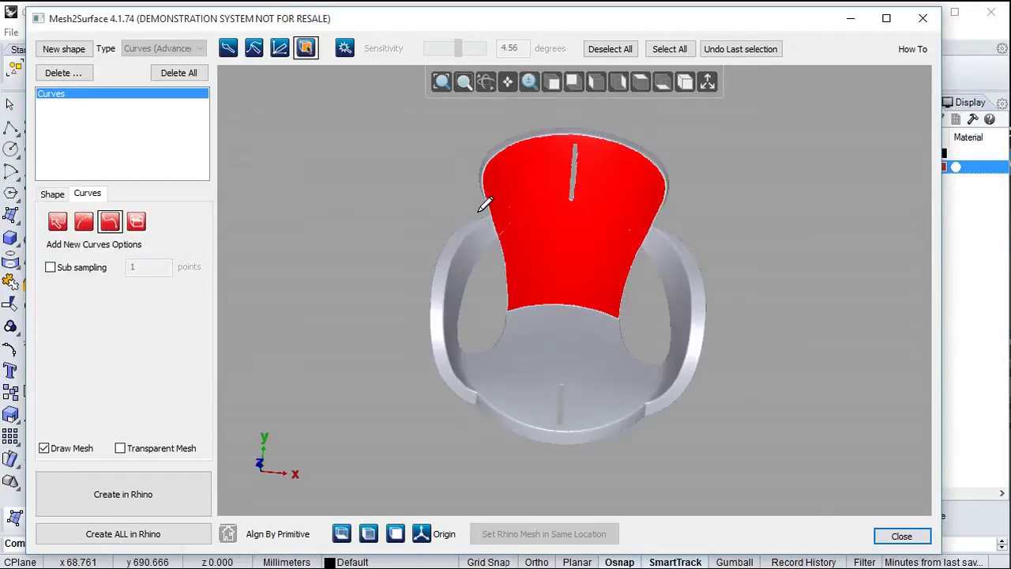
scroll(480, 203, up, 3)
scroll(484, 210, up, 2)
click(508, 239)
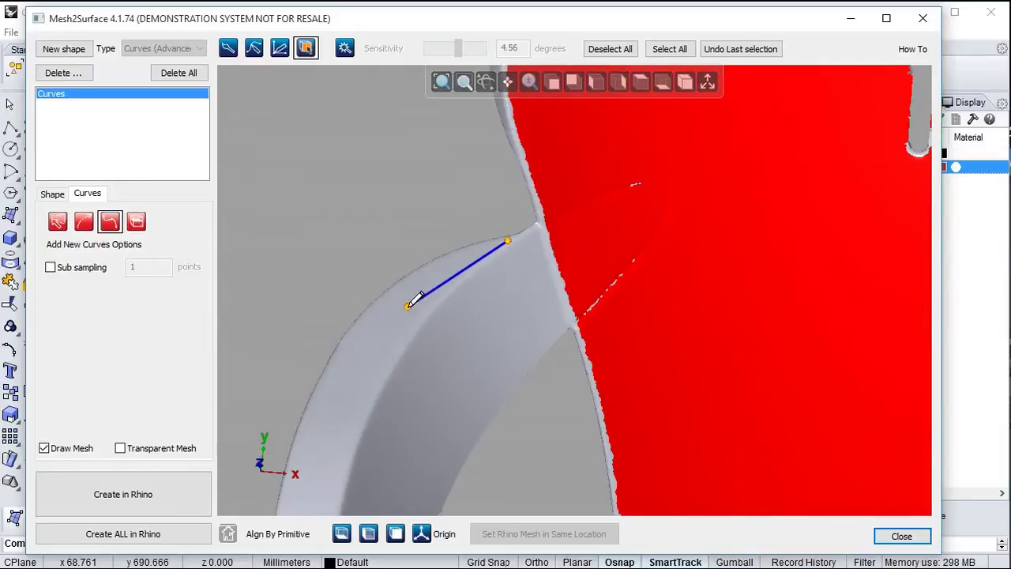
click(386, 324)
click(319, 453)
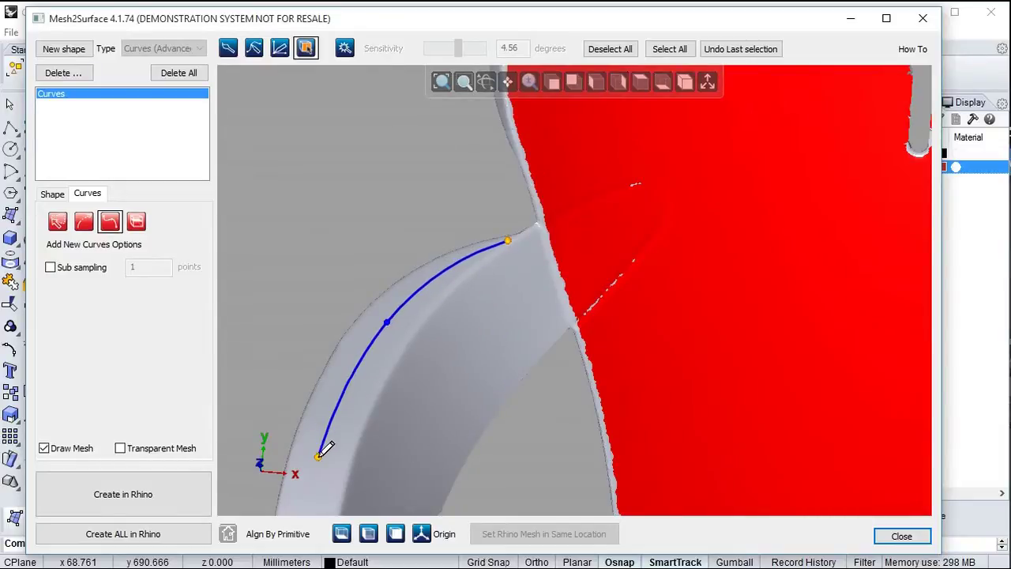
click(368, 456)
Continue the curve down the armrest to the seat, then switch to Modify Curves.
middle_drag(386, 421, 510, 163)
click(451, 186)
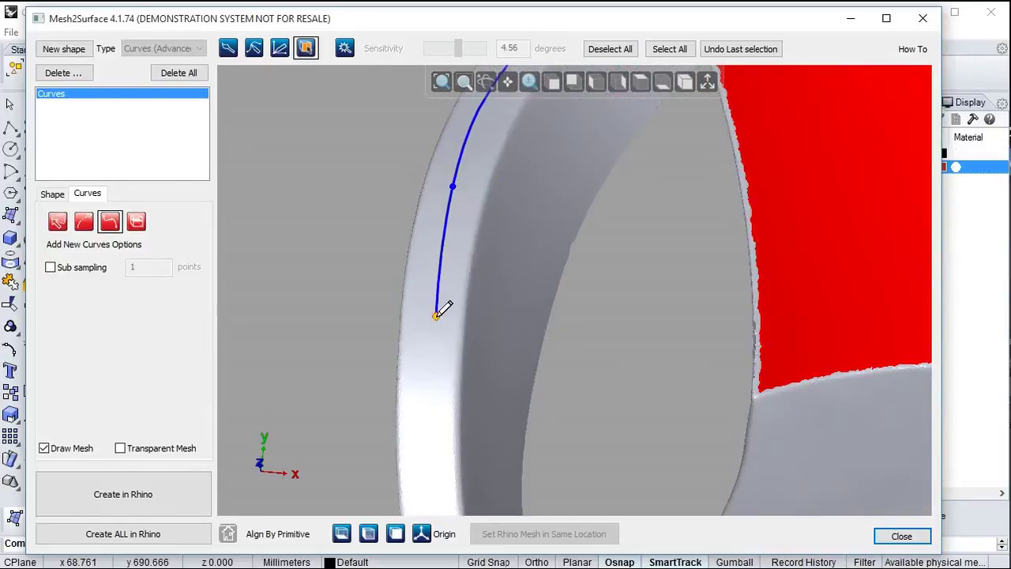
click(429, 339)
mouse_move(435, 370)
middle_down()
mouse_move(427, 362)
mouse_move(449, 390)
middle_up()
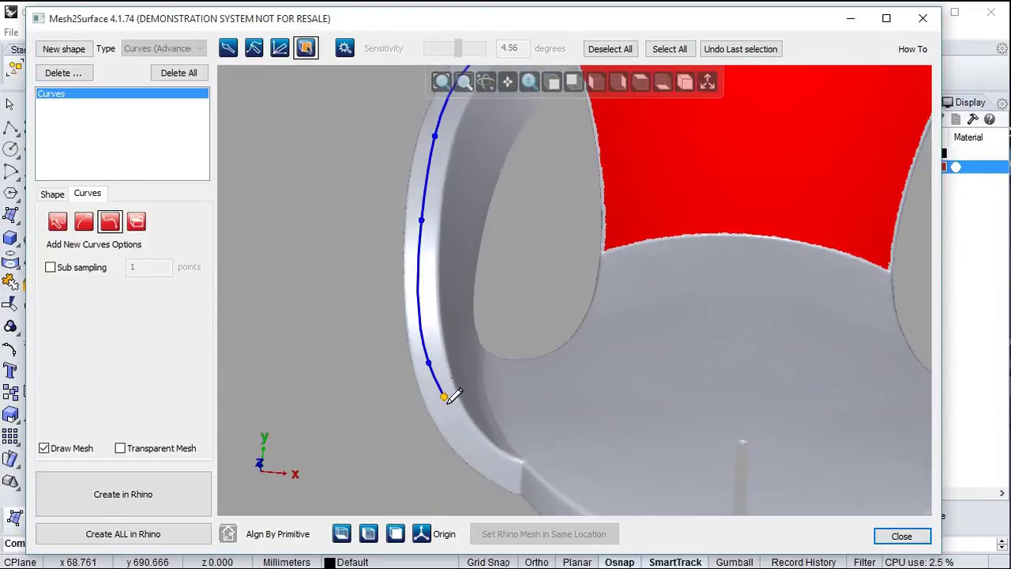
click(472, 445)
click(506, 472)
click(519, 478)
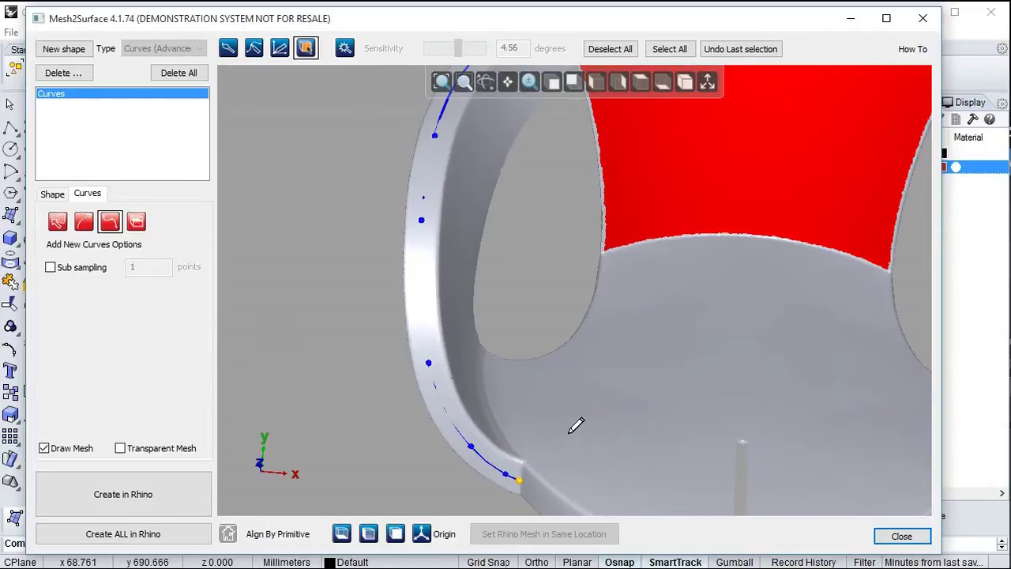
right_click(575, 425)
click(596, 485)
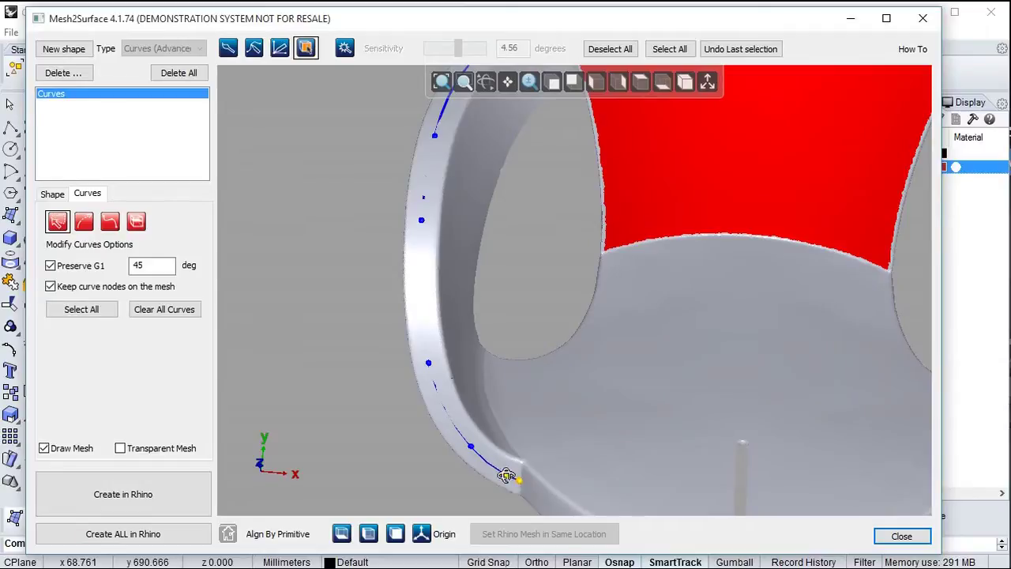
Adjust the curve's upper nodes and endpoint so it meets the backrest along the armrest edge.
right_click(506, 474)
click(460, 431)
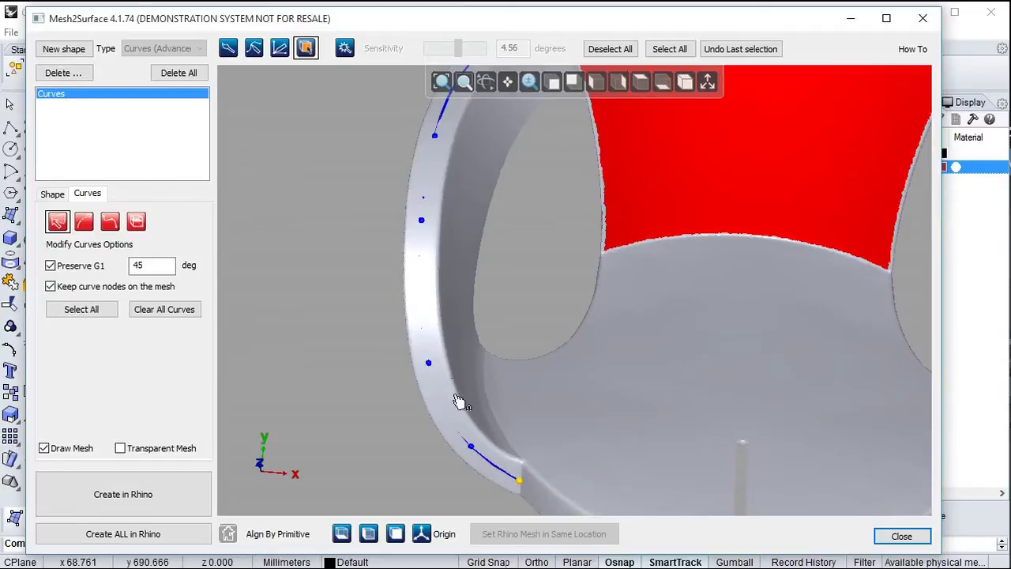
click(431, 364)
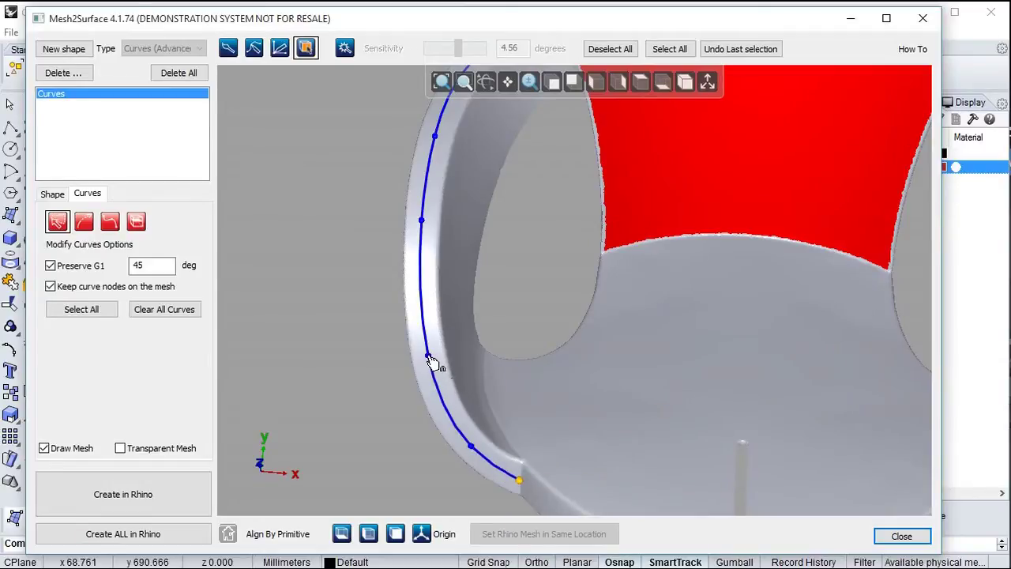
click(421, 220)
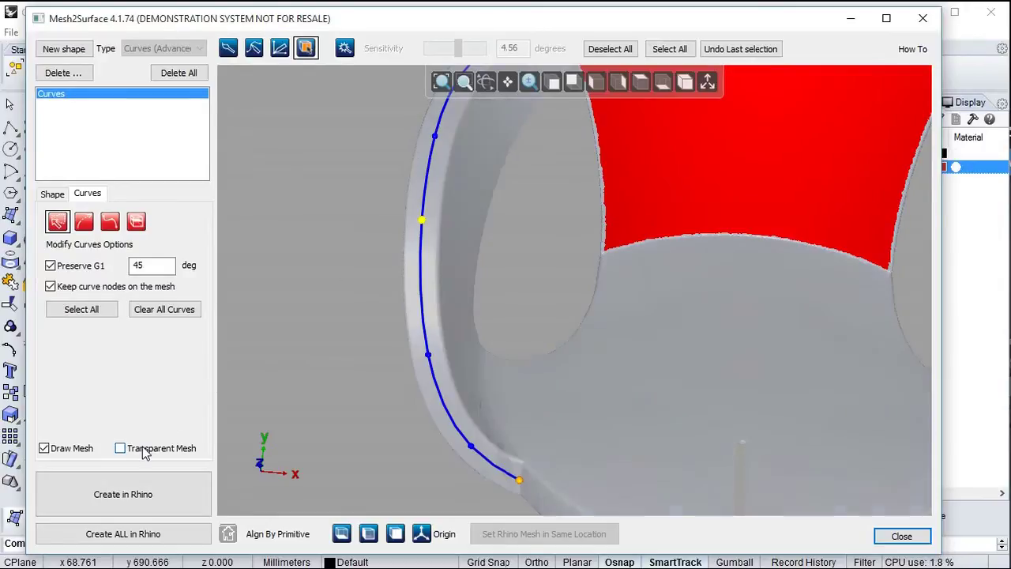
right_drag(357, 450, 429, 286)
mouse_move(605, 216)
right_down()
mouse_move(612, 200)
mouse_move(534, 376)
right_up()
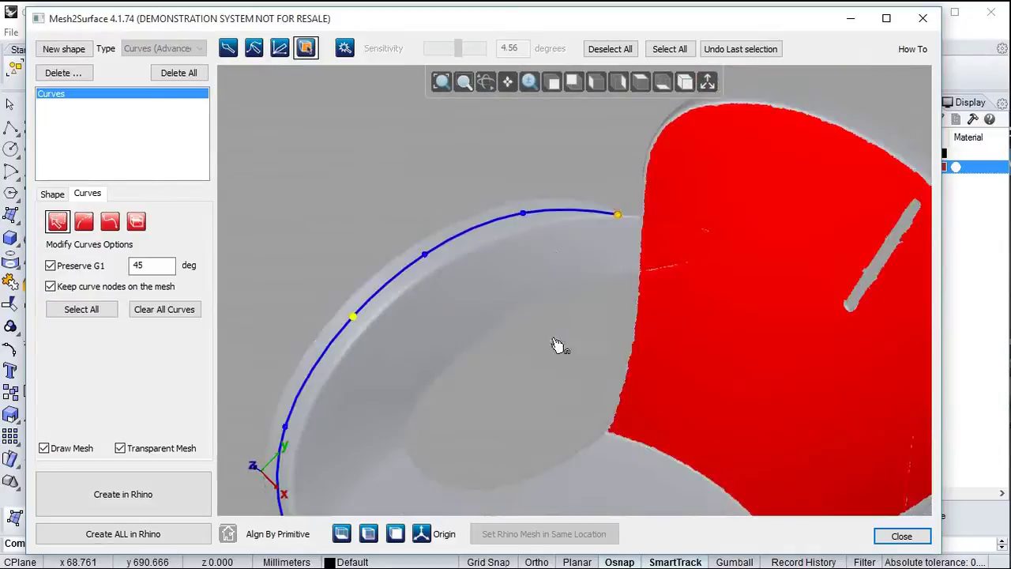
scroll(562, 231, up, 5)
drag(466, 191, 454, 193)
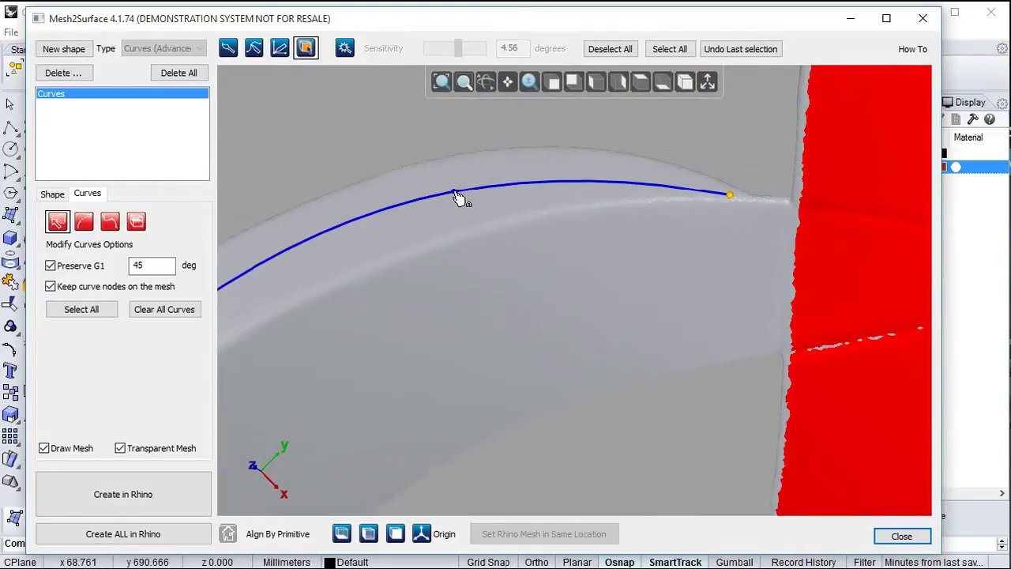
drag(729, 195, 677, 179)
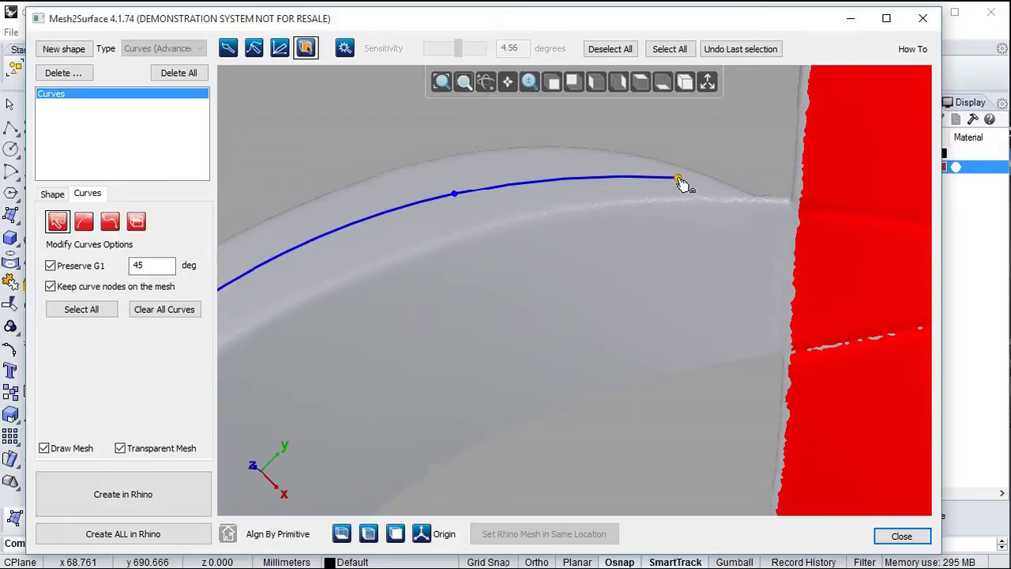
Extrapolate the curve's end point slightly toward the backrest.
right_click(634, 196)
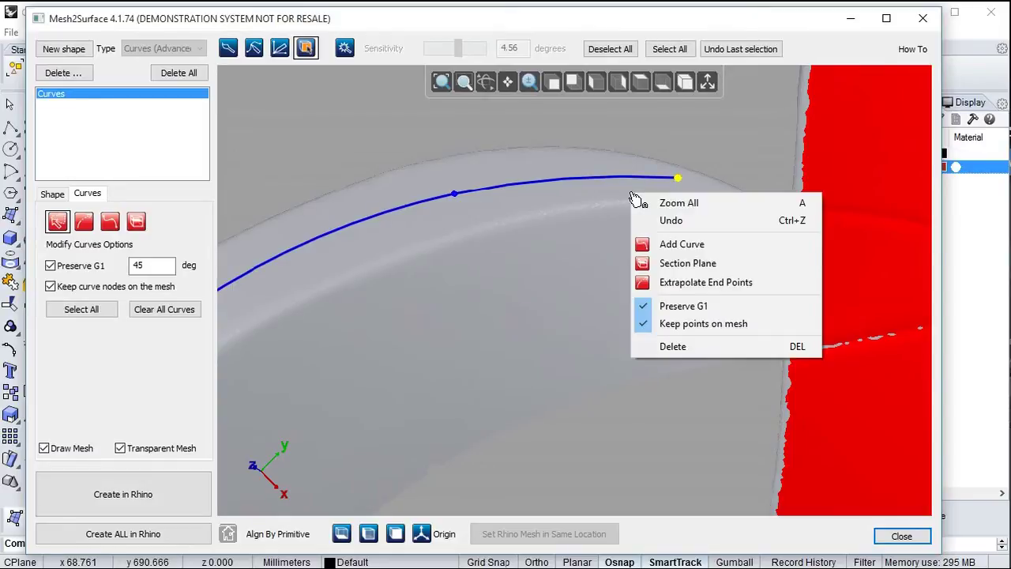
click(705, 283)
mouse_move(679, 178)
mouse_down()
mouse_move(797, 192)
mouse_move(689, 179)
mouse_up()
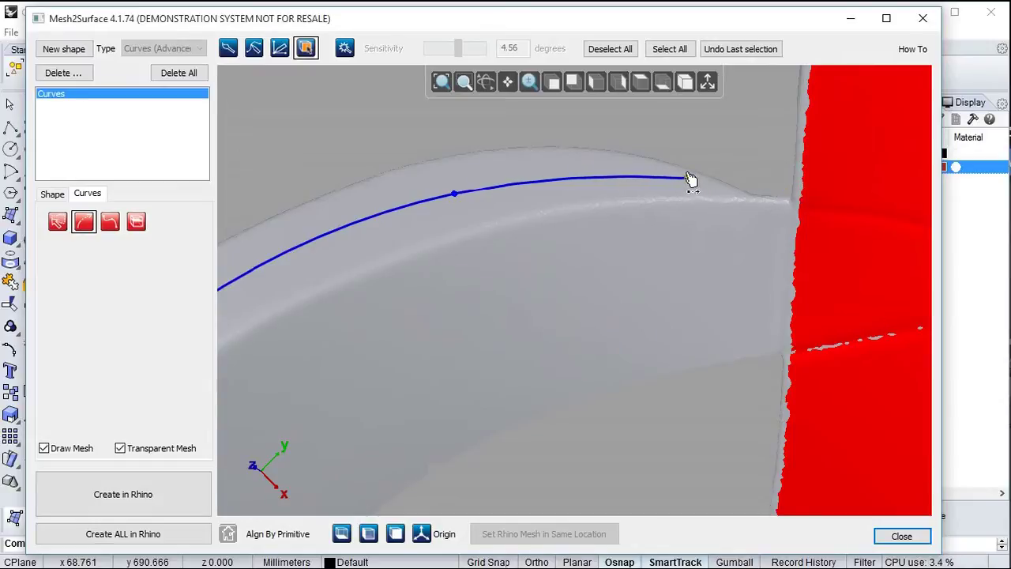
Turn off Keep points on mesh and return to Modify Curves mode.
right_click(663, 233)
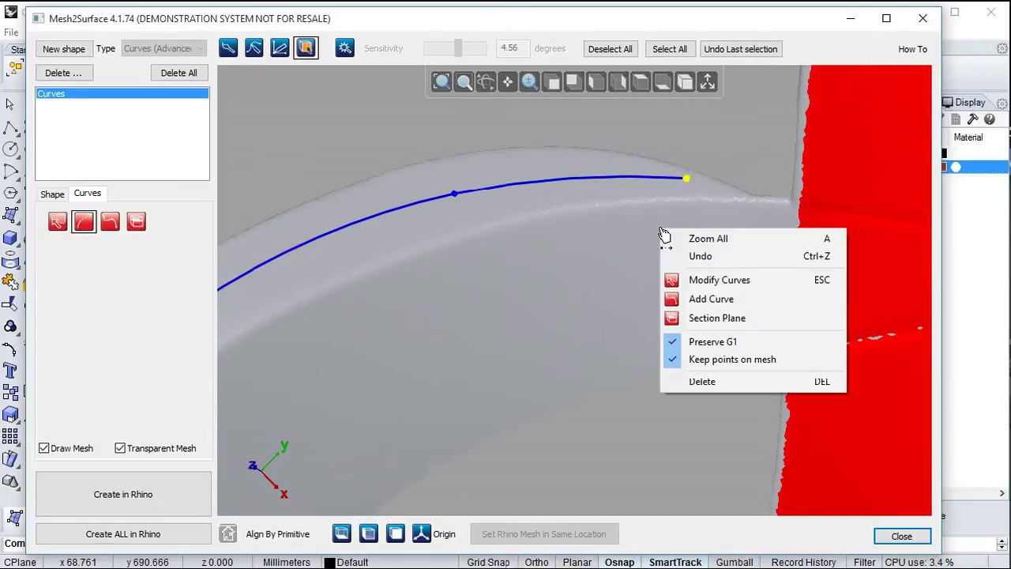
click(724, 359)
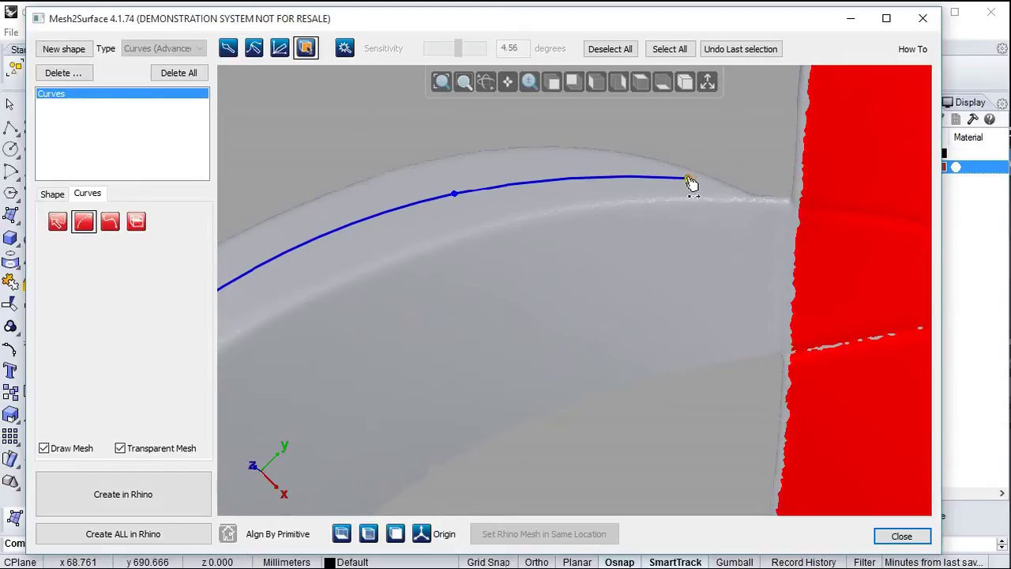
right_click(693, 208)
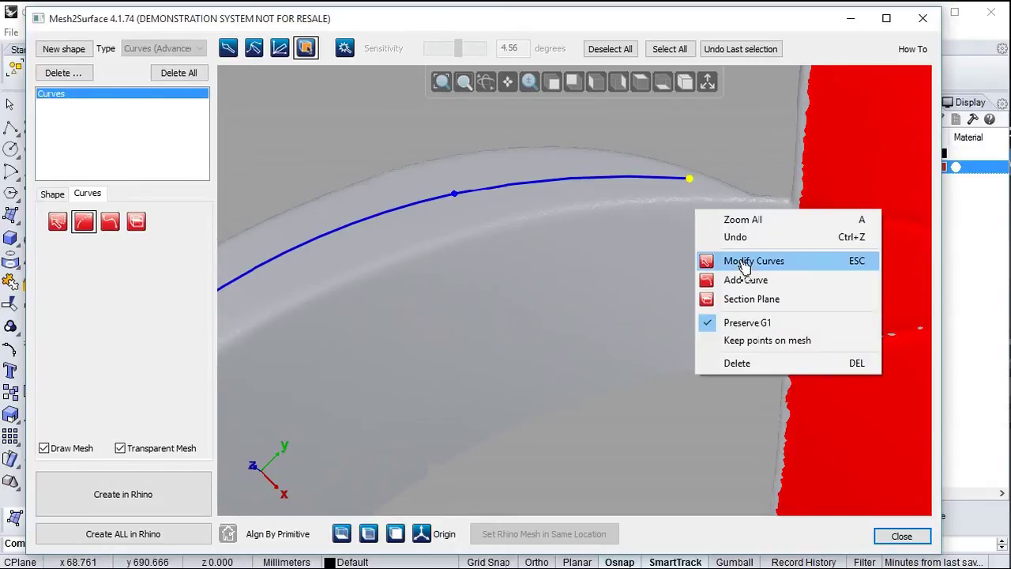
click(717, 261)
Zoom to fit the whole chair and orbit to a front view.
right_drag(535, 313, 577, 314)
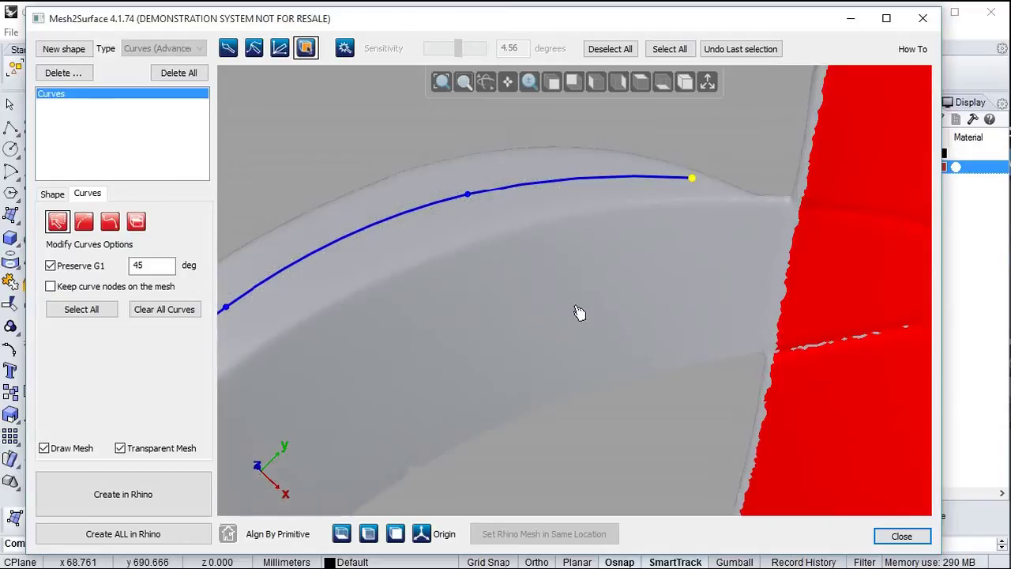
right_click(579, 312)
click(609, 317)
mouse_move(392, 434)
right_down()
mouse_move(526, 448)
mouse_move(407, 151)
mouse_move(309, 204)
mouse_move(476, 292)
mouse_move(727, 234)
mouse_move(714, 234)
right_up()
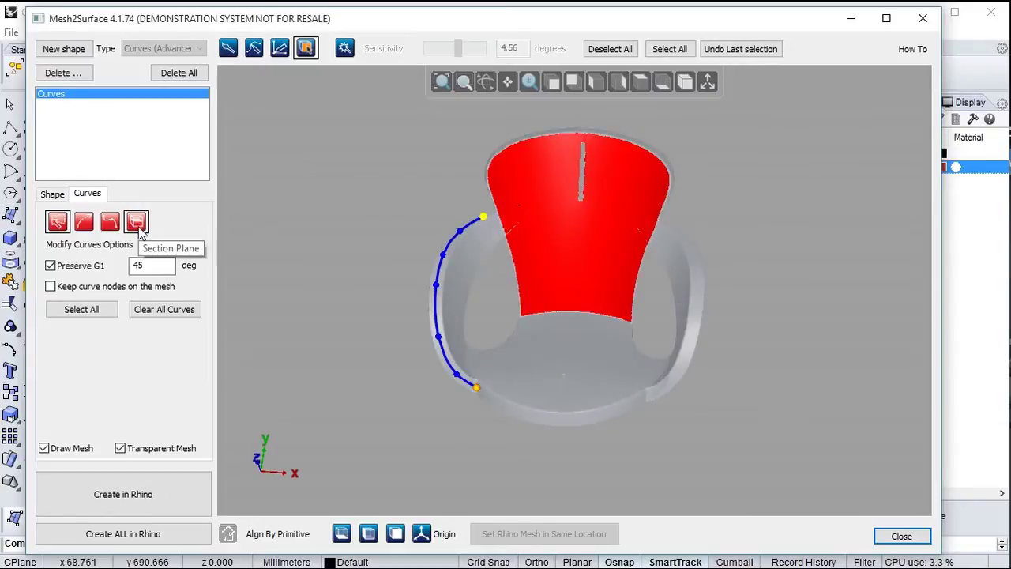
Add an interactive section plane aligned to the Right plane near the backrest middle.
click(136, 222)
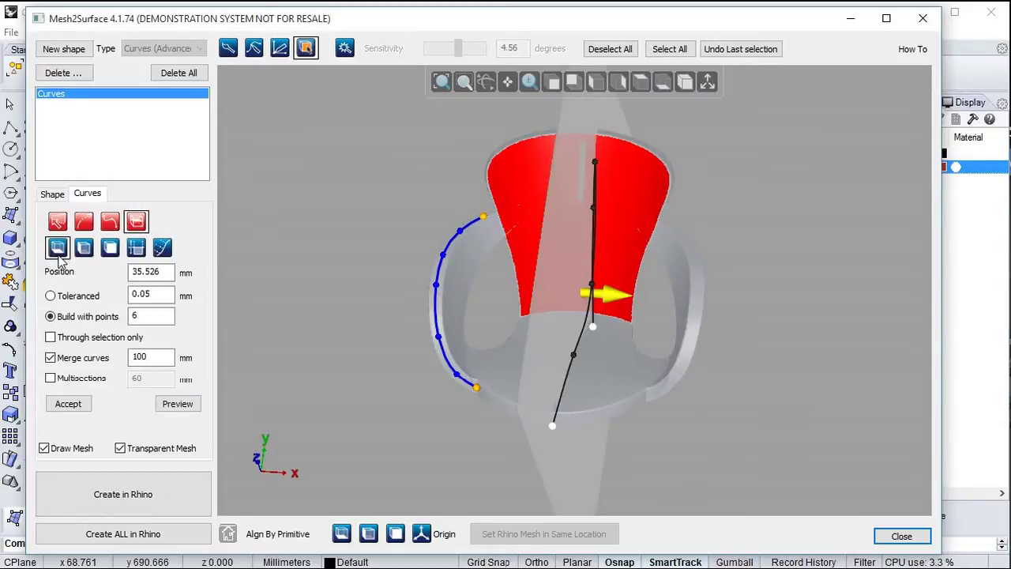
click(58, 251)
mouse_move(576, 282)
mouse_down()
mouse_move(571, 267)
mouse_move(577, 306)
mouse_up()
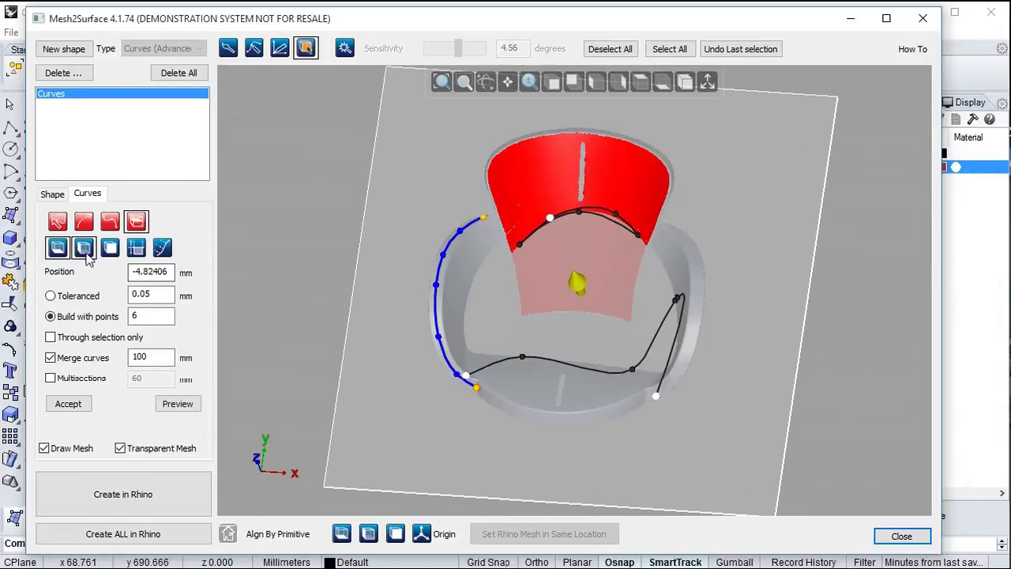
click(83, 249)
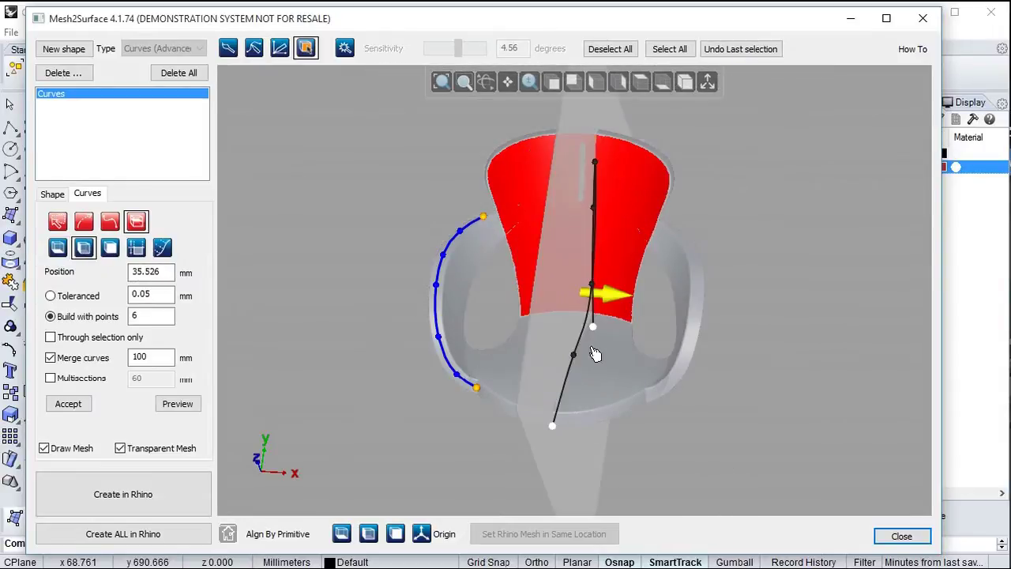
mouse_move(575, 334)
mouse_down()
mouse_move(526, 325)
mouse_move(557, 334)
mouse_move(557, 349)
mouse_up()
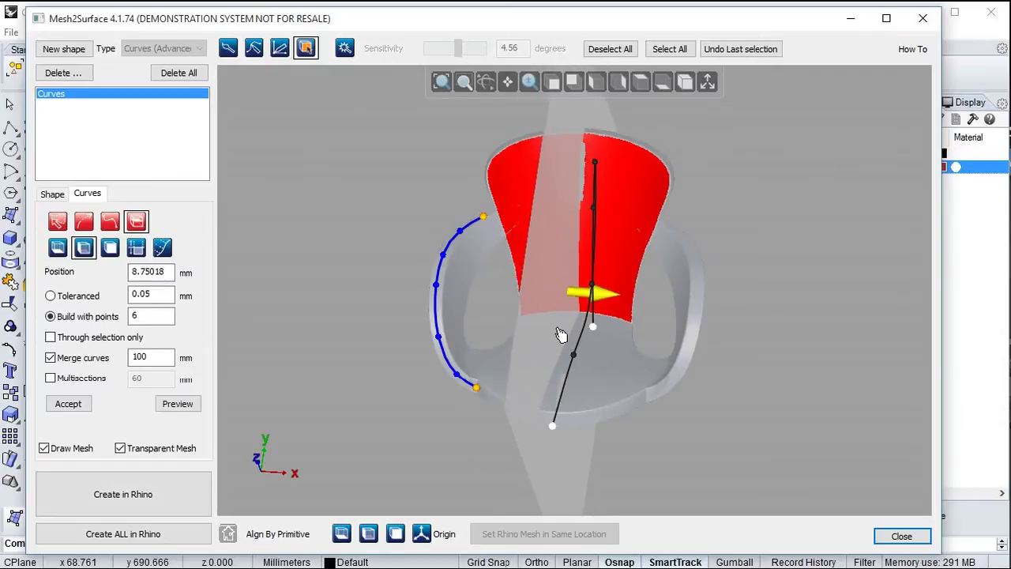
mouse_move(430, 476)
right_down()
mouse_move(603, 424)
mouse_move(516, 418)
mouse_move(521, 248)
right_up()
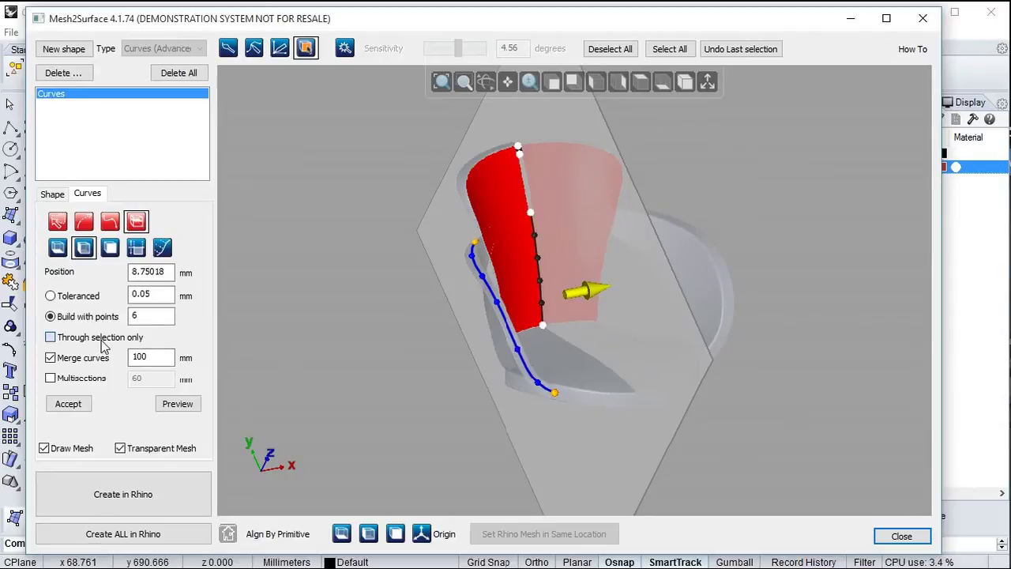
scroll(545, 182, up, 2)
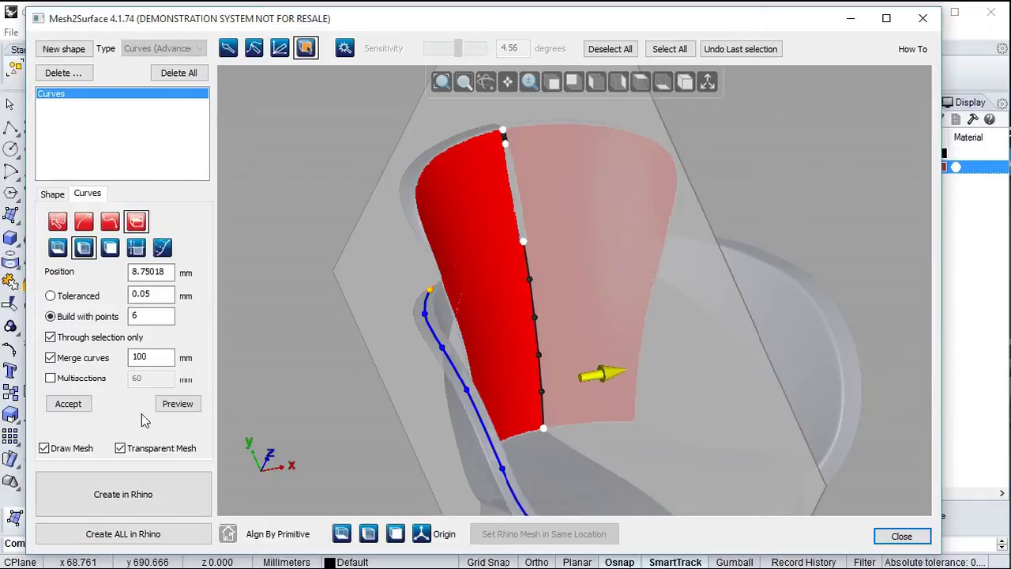
Limit the section to the selection, set merge distance 1000, and preview with 10 points.
click(50, 357)
click(49, 356)
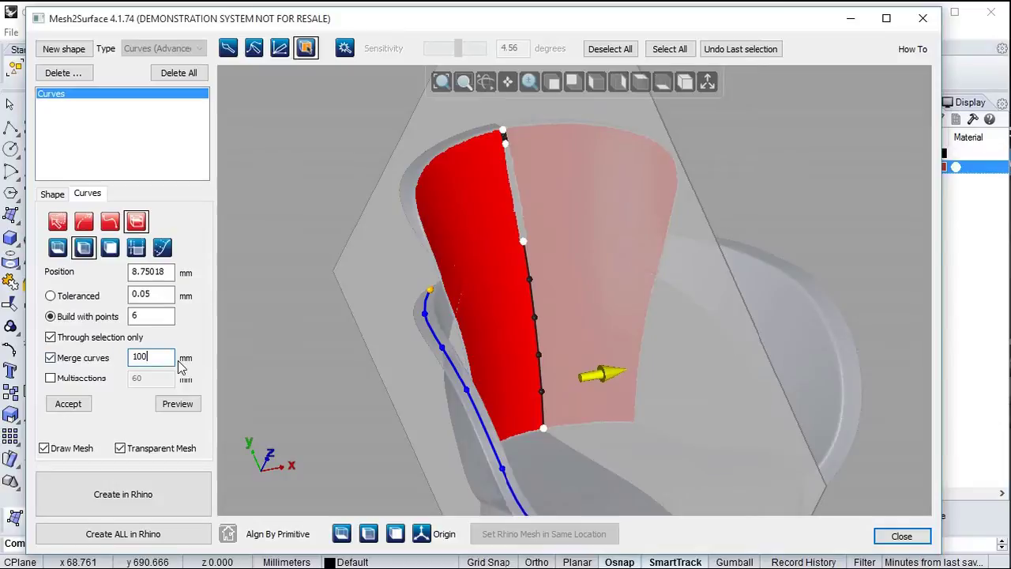
text(0)
click(177, 404)
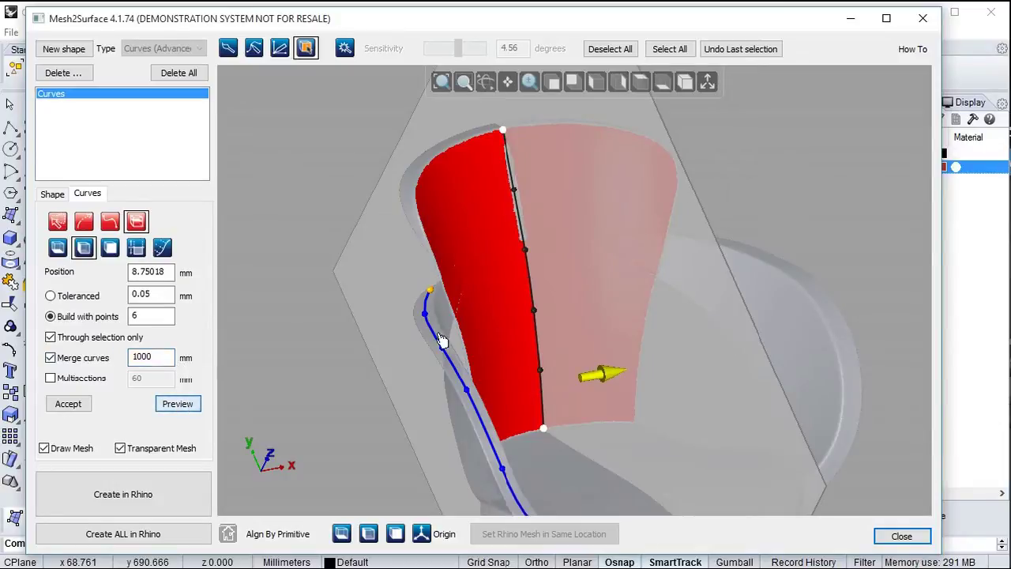
click(82, 361)
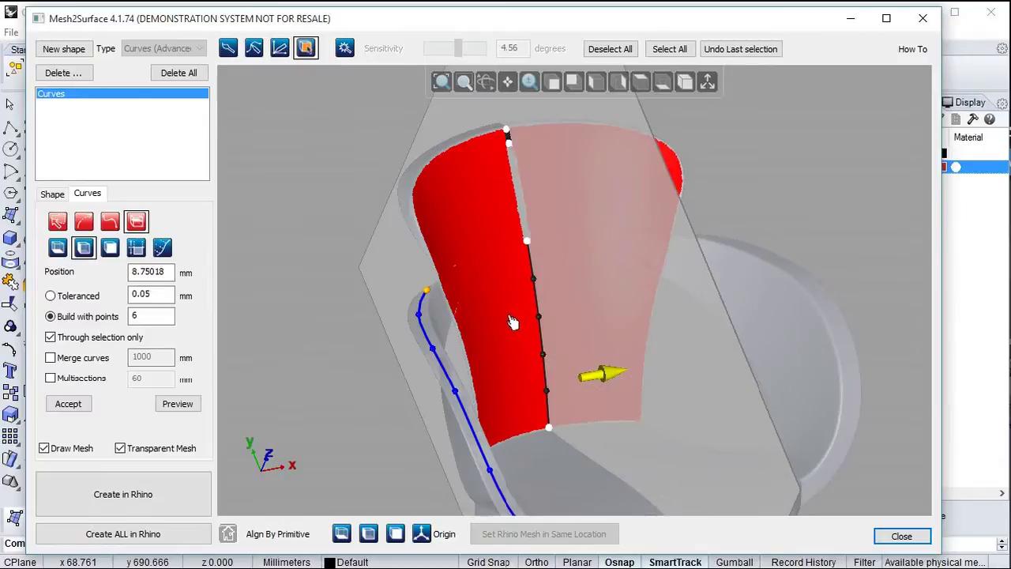
click(92, 365)
click(176, 405)
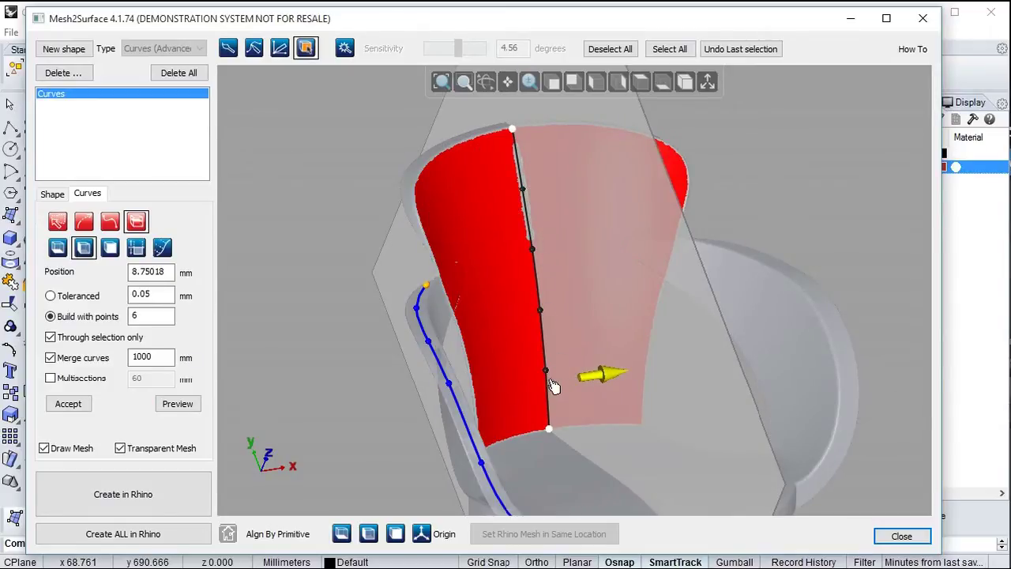
drag(154, 316, 124, 316)
text(10)
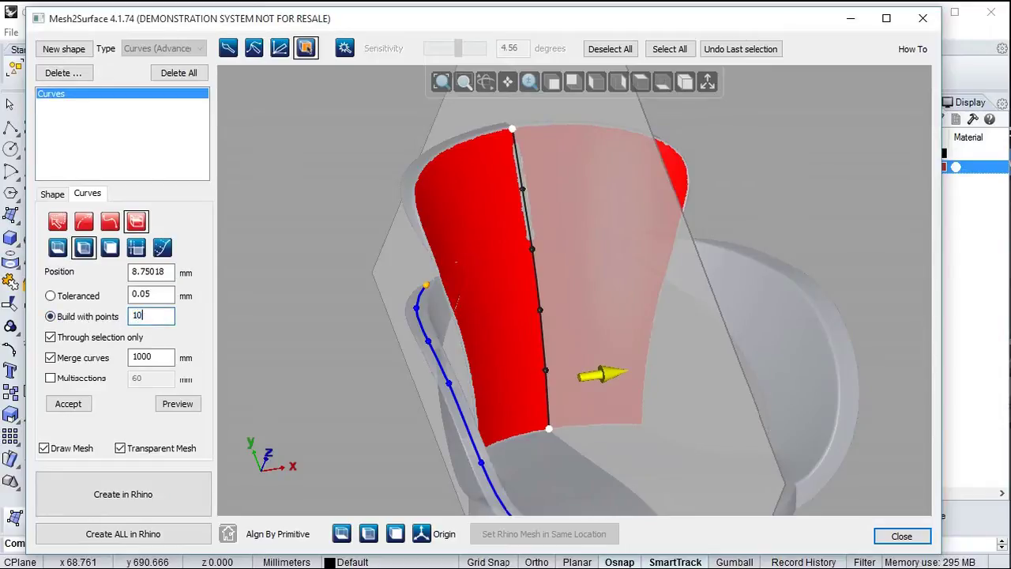
click(178, 404)
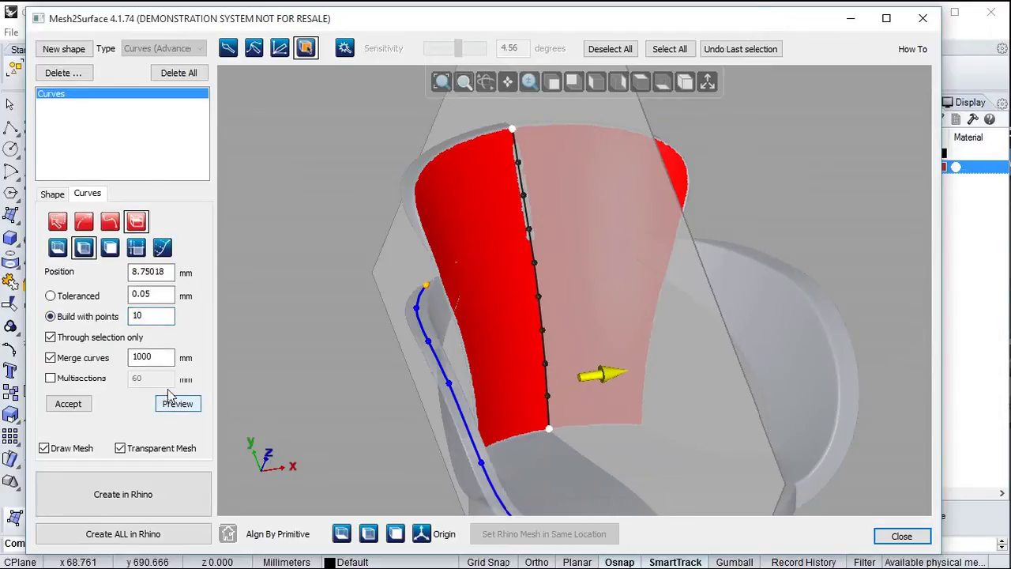
Switch to Toleranced 0.05 fitting and move the cut to the backrest centre.
click(73, 304)
mouse_move(605, 373)
mouse_down()
mouse_move(637, 375)
mouse_move(578, 377)
mouse_up()
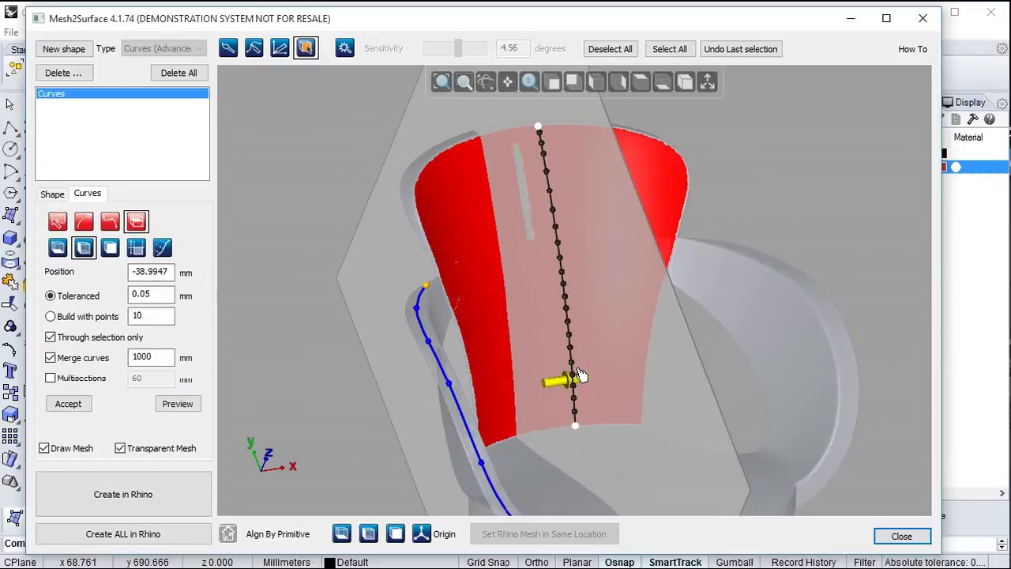
right_drag(385, 437, 321, 395)
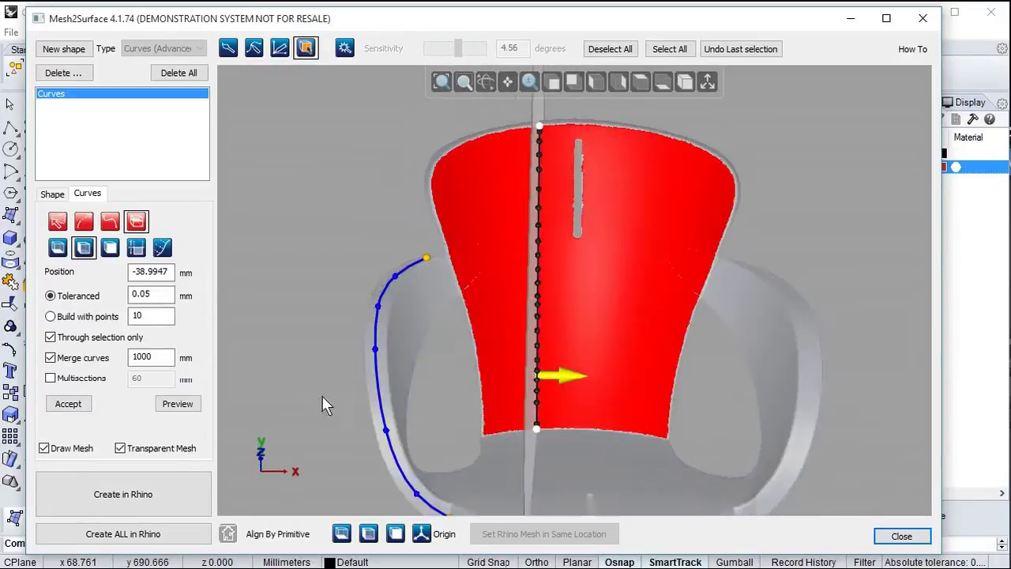
mouse_move(709, 329)
right_down()
mouse_move(742, 306)
mouse_move(620, 327)
right_up()
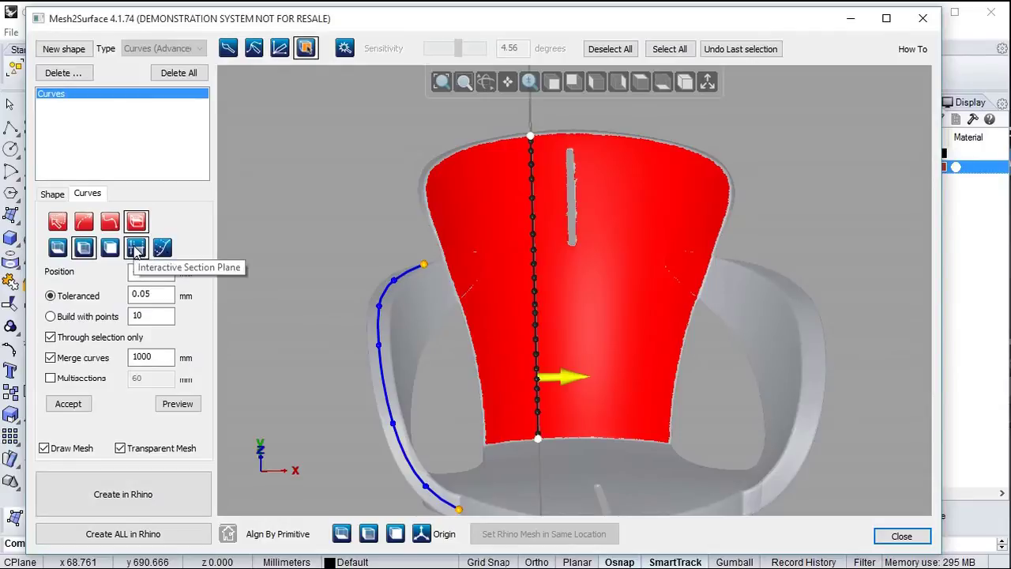
Finish the vertical cut and lay a horizontal section plane near the backrest bottom.
click(136, 249)
click(464, 433)
click(734, 435)
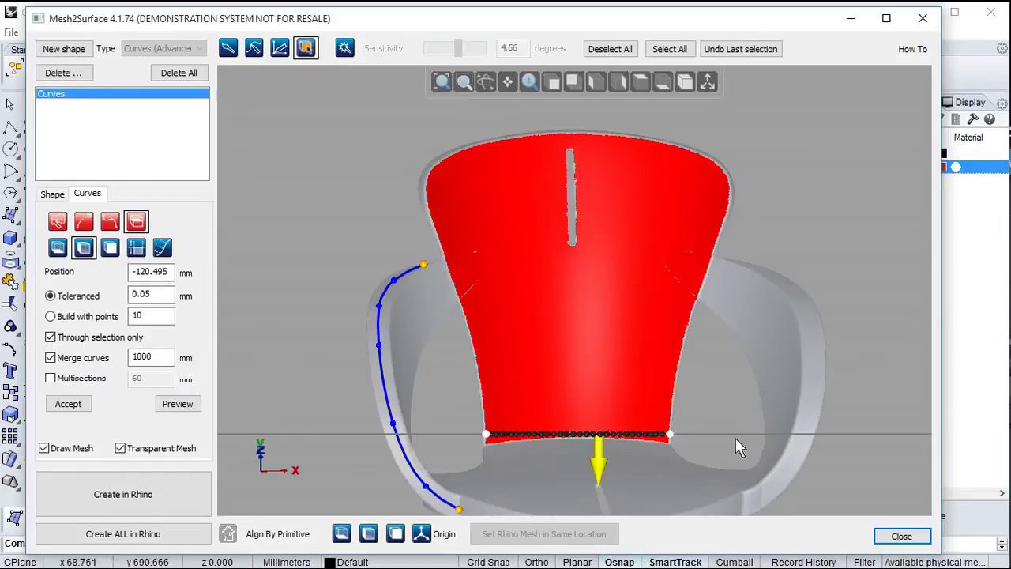
drag(600, 468, 600, 462)
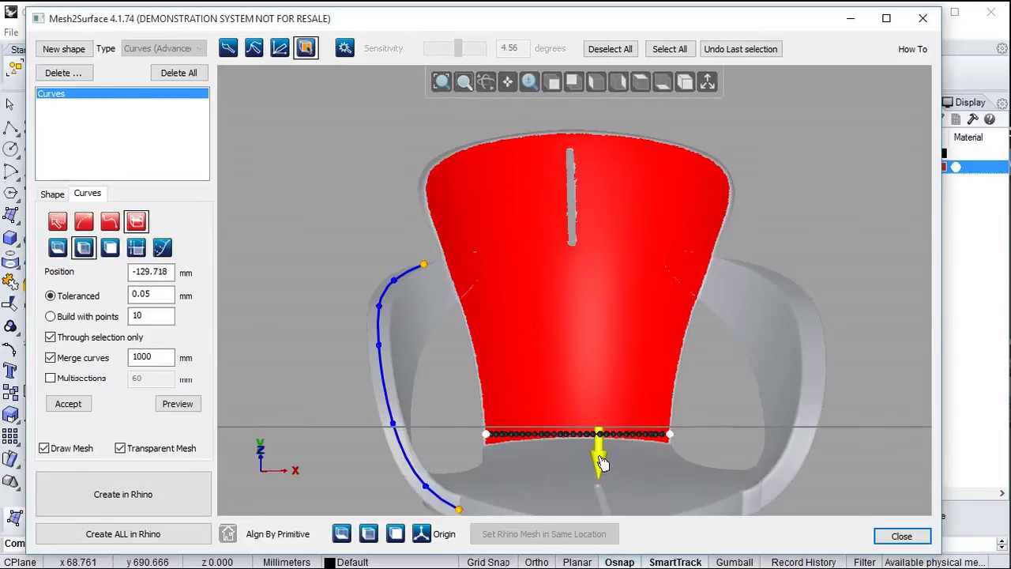
Build the section with 6 points and lower it to the backrest's bottom edge.
click(82, 322)
double_click(165, 316)
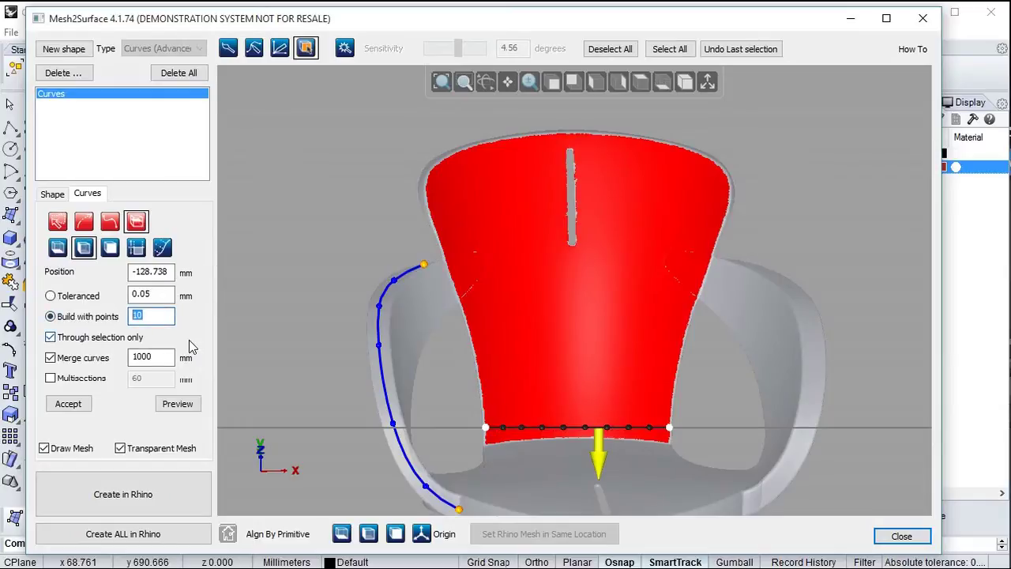
text(6)
click(181, 404)
drag(609, 458, 600, 463)
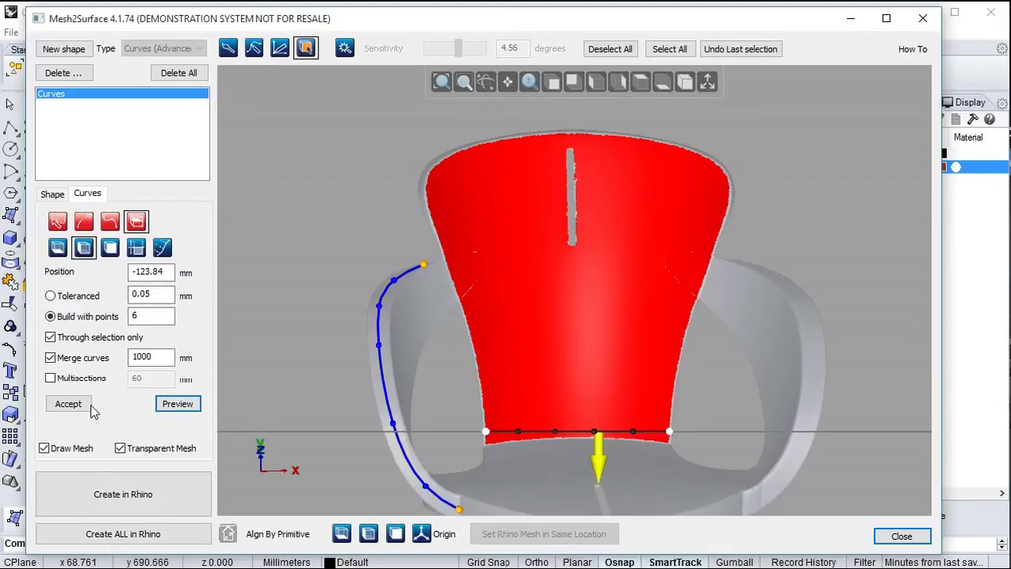
Stack multisections 60 mm apart, preview, and accept the seven horizontal curves.
click(76, 382)
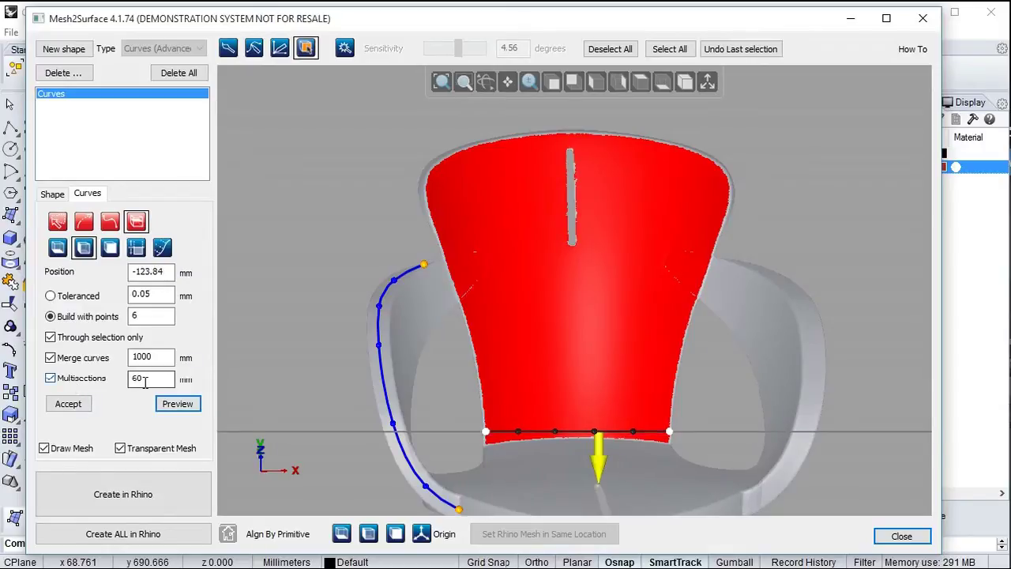
click(177, 403)
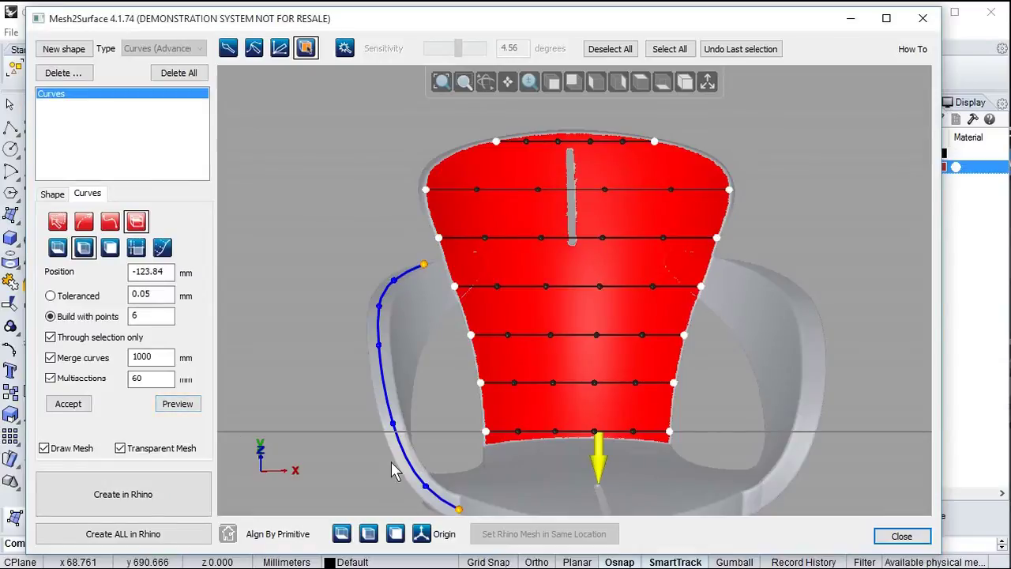
right_drag(424, 474, 451, 489)
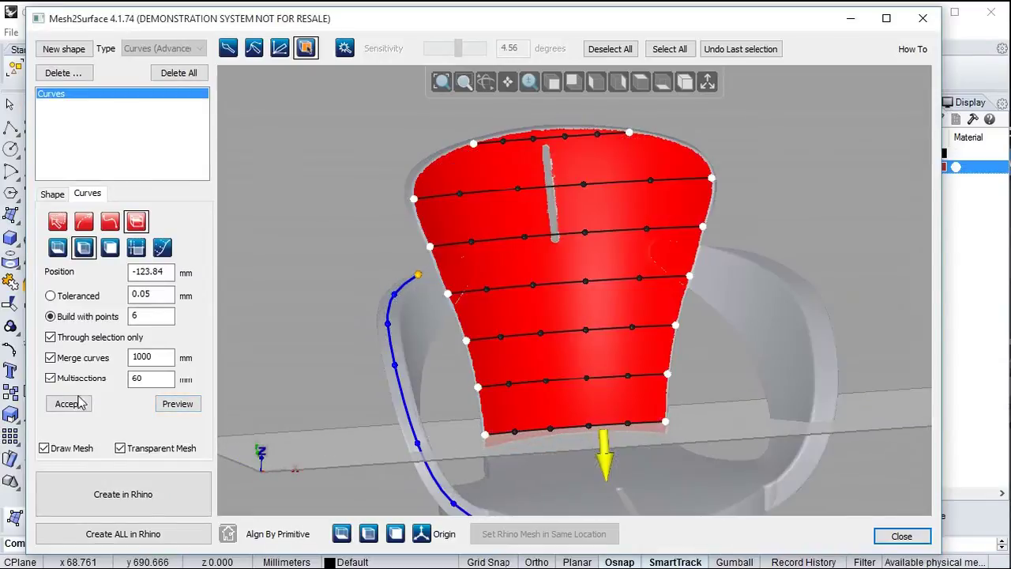
click(67, 403)
Start a new outline curve from the bottom-left node up the backrest's left side.
right_drag(352, 452, 307, 418)
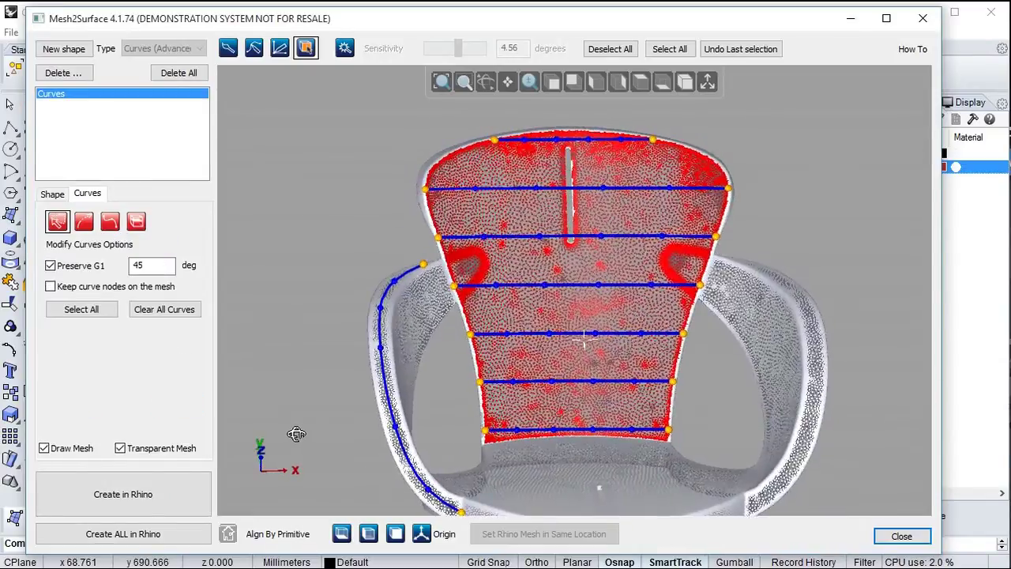
right_click(302, 401)
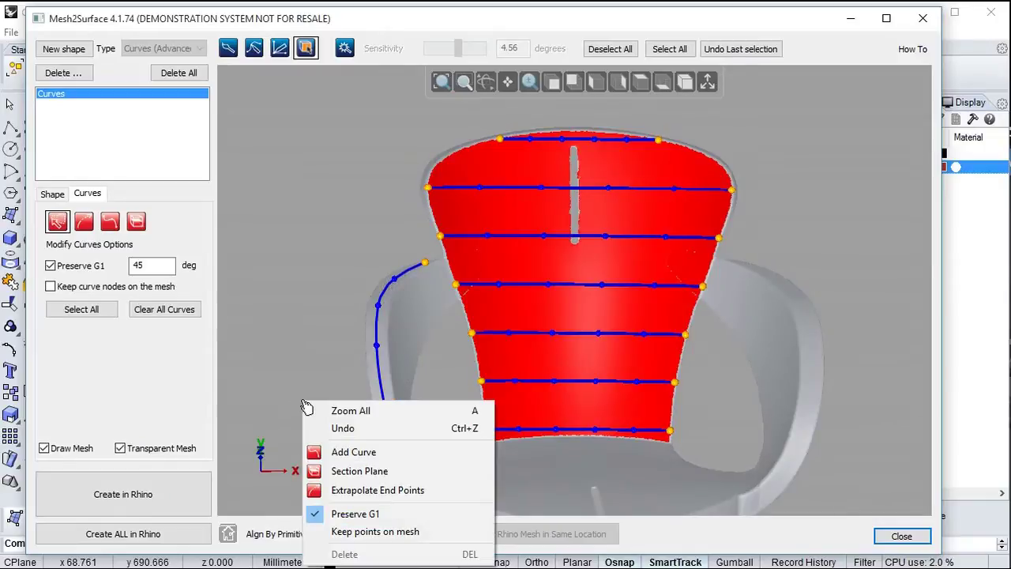
click(362, 452)
click(485, 429)
click(472, 332)
click(456, 284)
click(440, 236)
Run the outline curve across the top and down the right edge to the bottom corner.
click(427, 187)
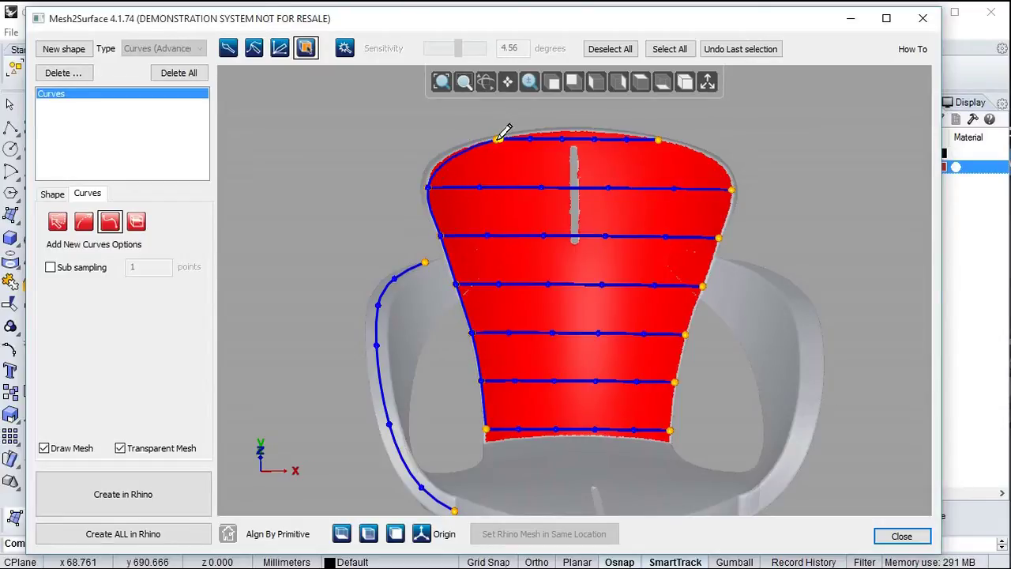
click(657, 134)
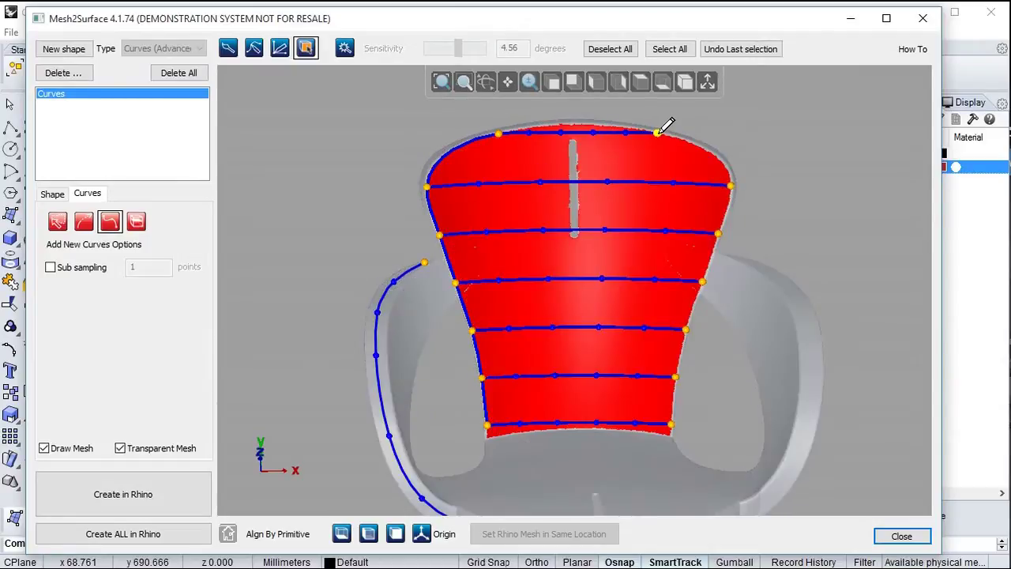
click(730, 187)
click(717, 233)
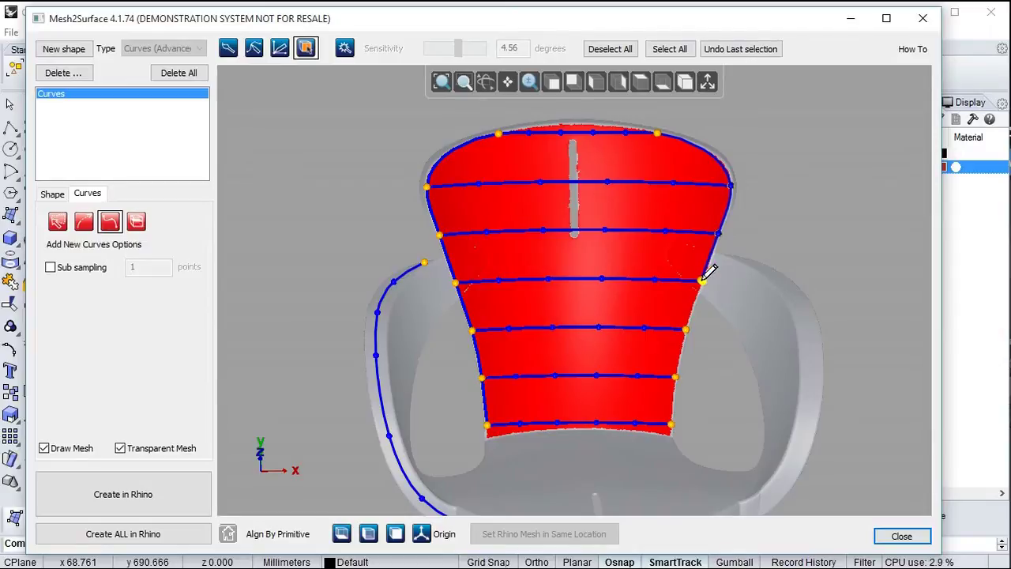
click(671, 424)
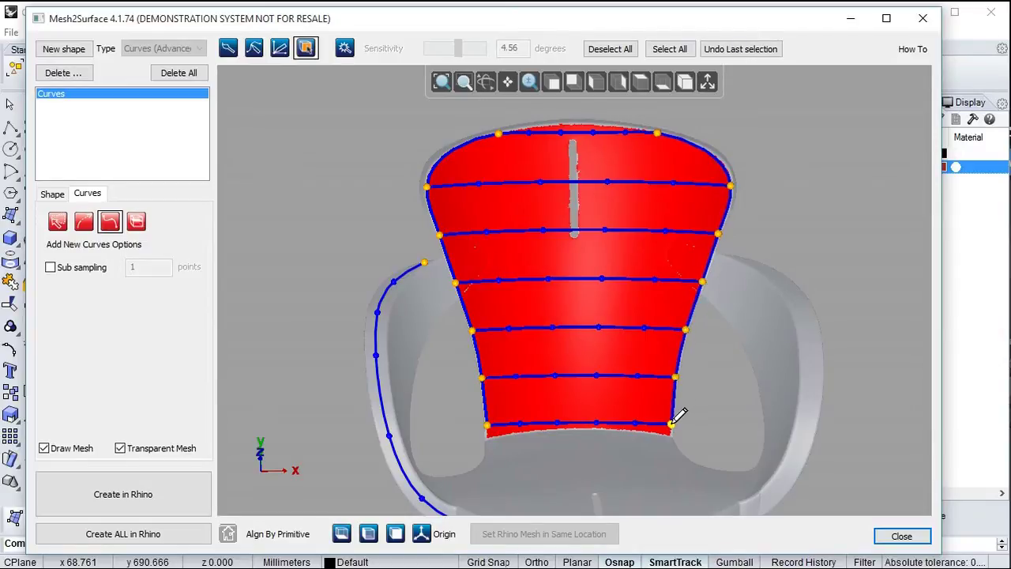
right_click(553, 156)
Raise the three top curve nodes onto the backrest's upper mesh edge.
click(594, 207)
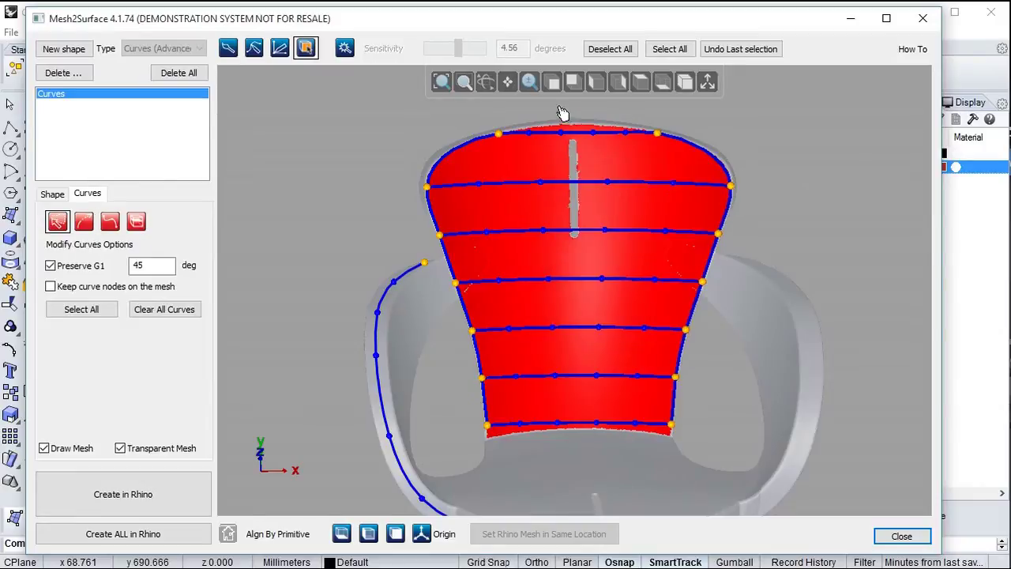
scroll(561, 113, up, 5)
drag(565, 179, 568, 160)
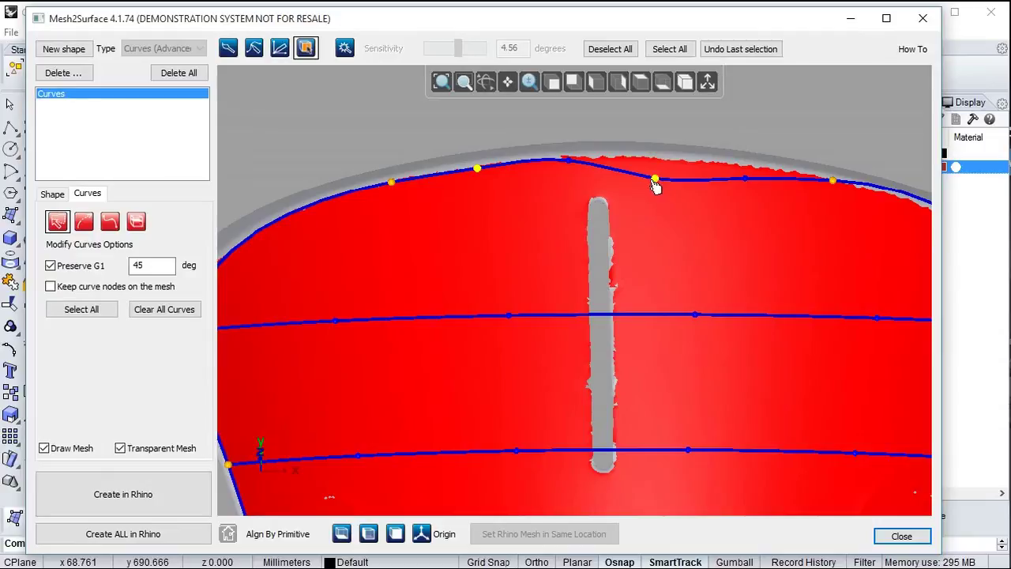
drag(654, 179, 662, 162)
drag(745, 178, 744, 164)
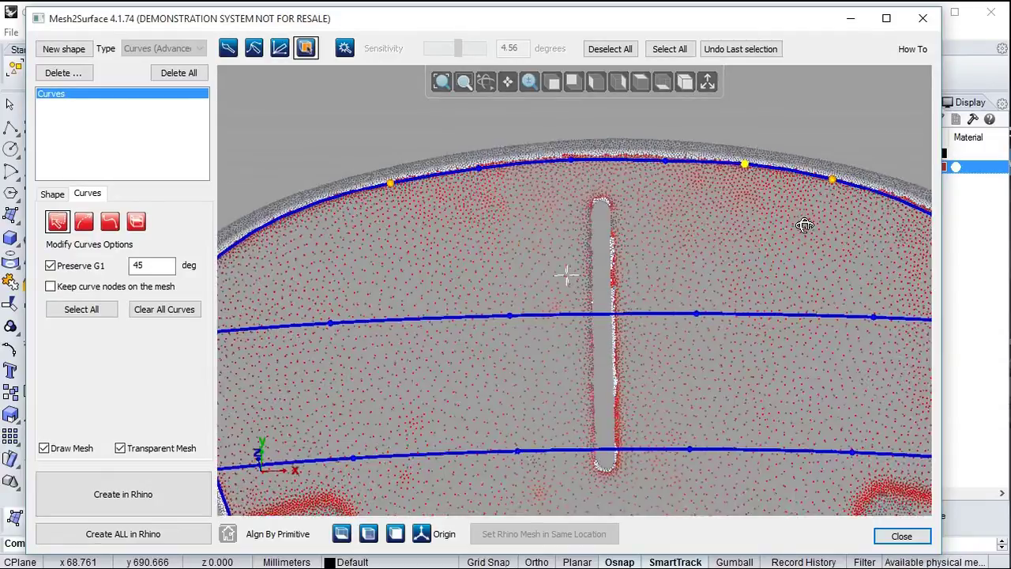
right_drag(804, 225, 752, 248)
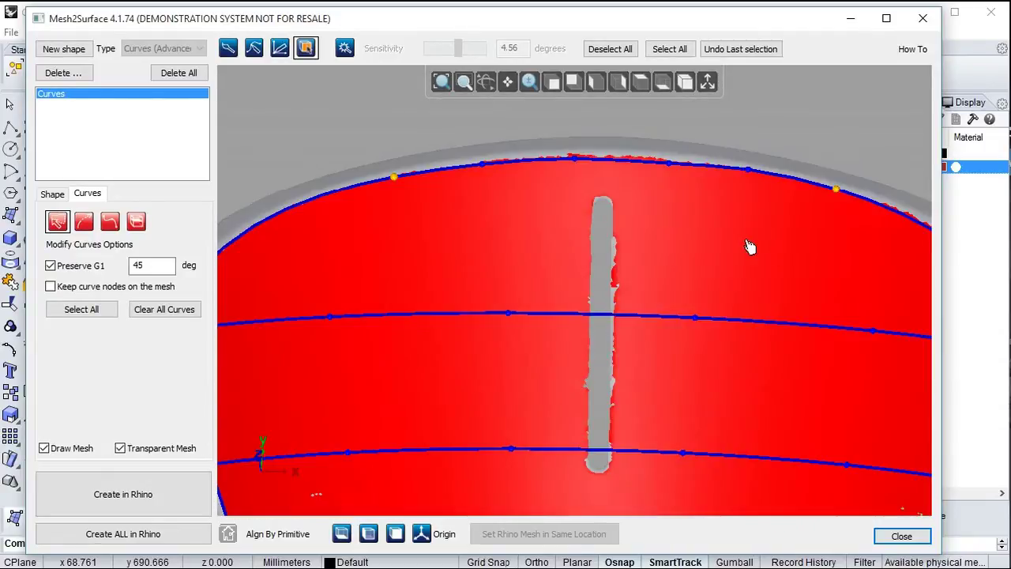
Zoom out to the whole chair and deselect the red backrest region.
right_click(734, 244)
click(762, 248)
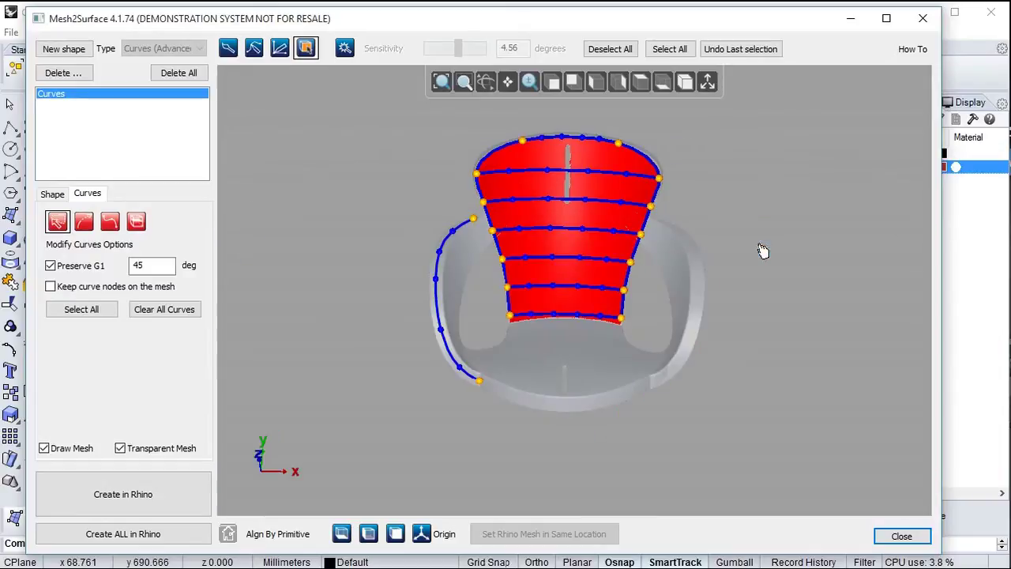
right_drag(786, 298, 733, 405)
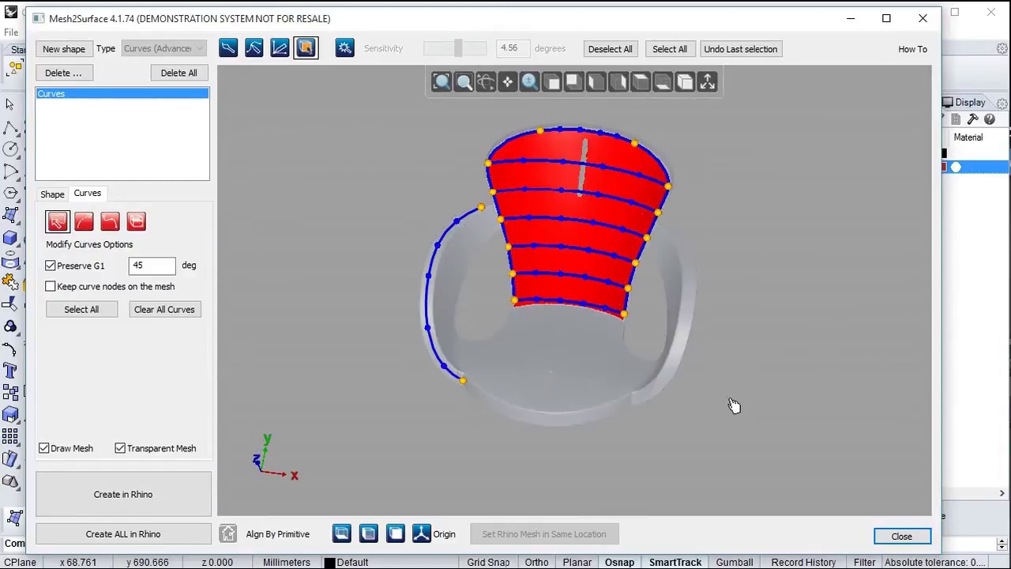
click(609, 49)
right_drag(356, 197, 331, 219)
right_click(329, 213)
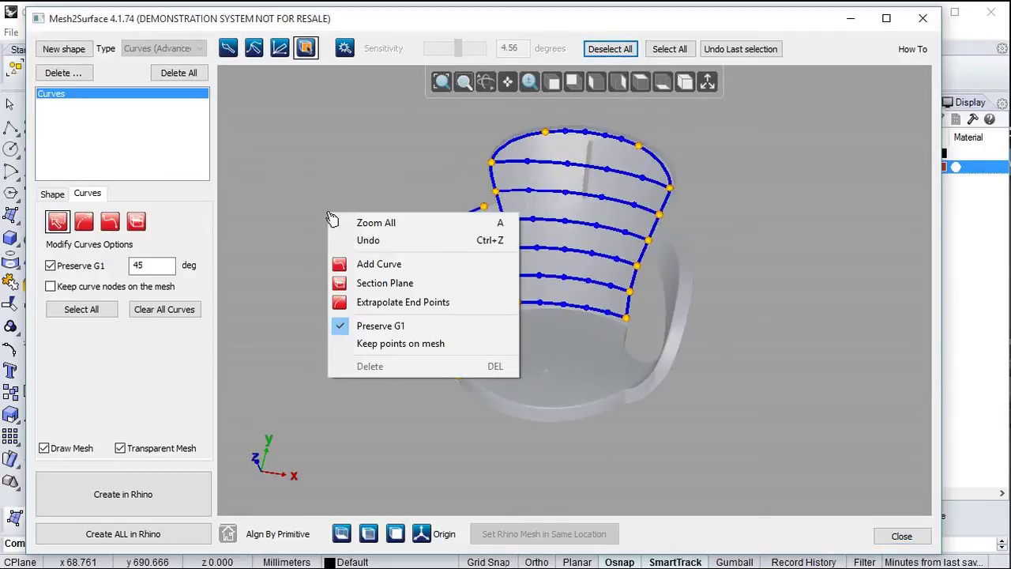
click(196, 225)
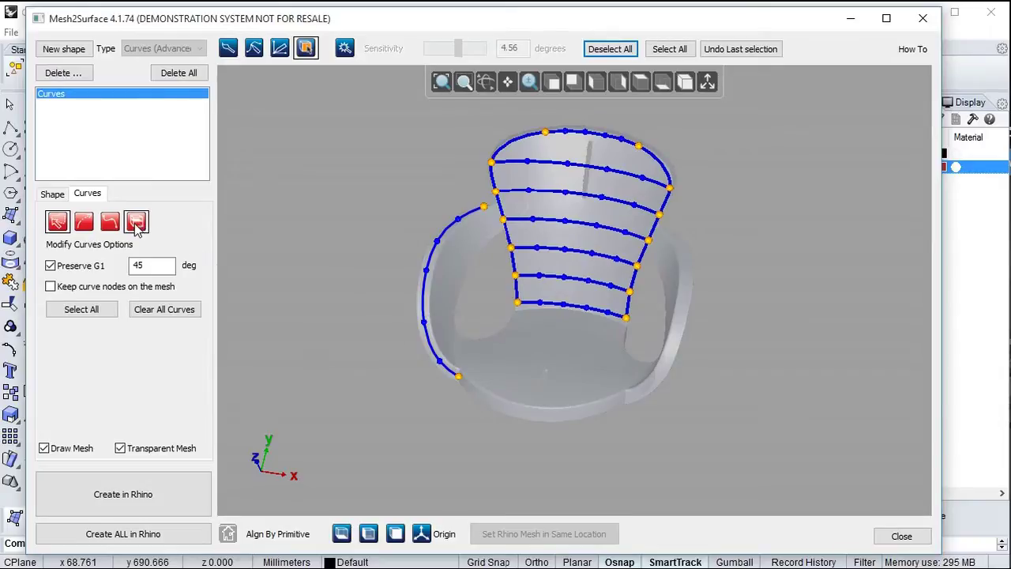
Start a section plane with multisections off, guided by the armrest curve.
click(136, 223)
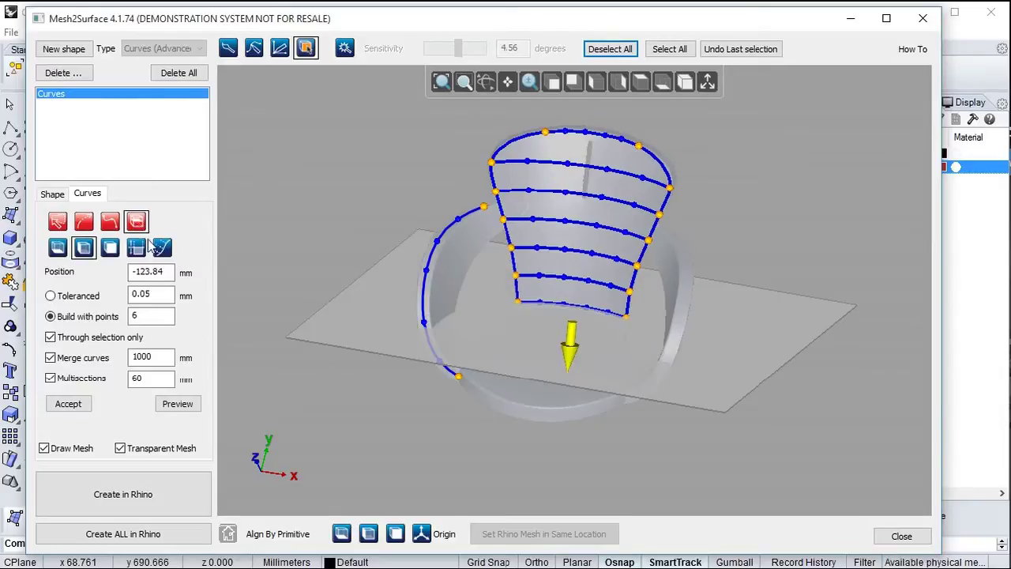
click(50, 378)
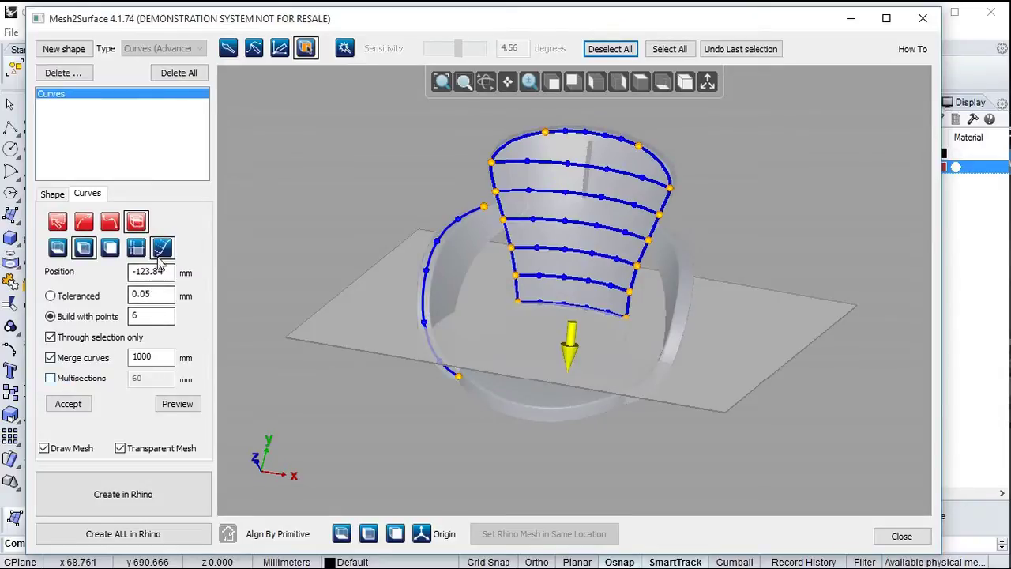
click(161, 254)
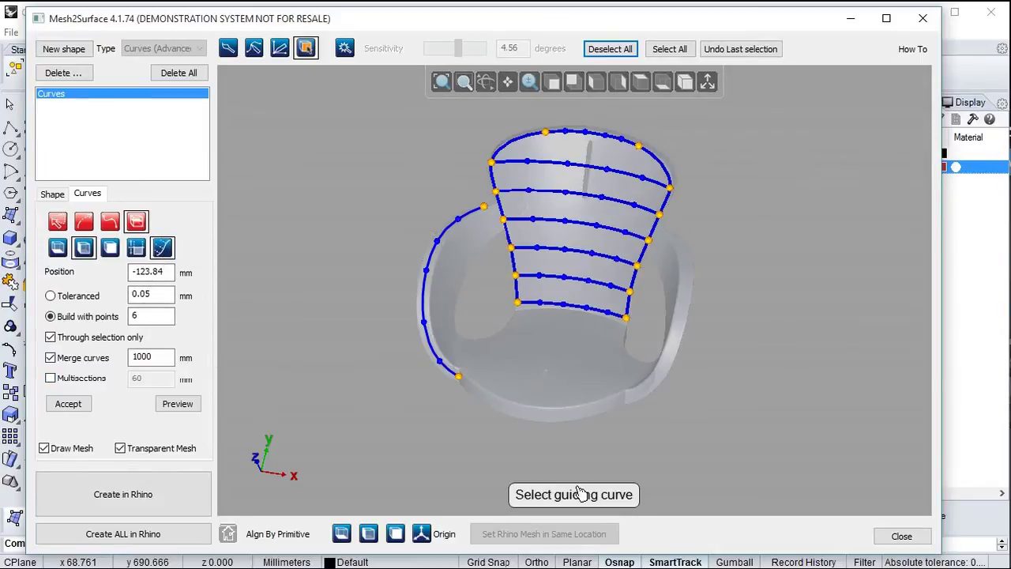
click(447, 235)
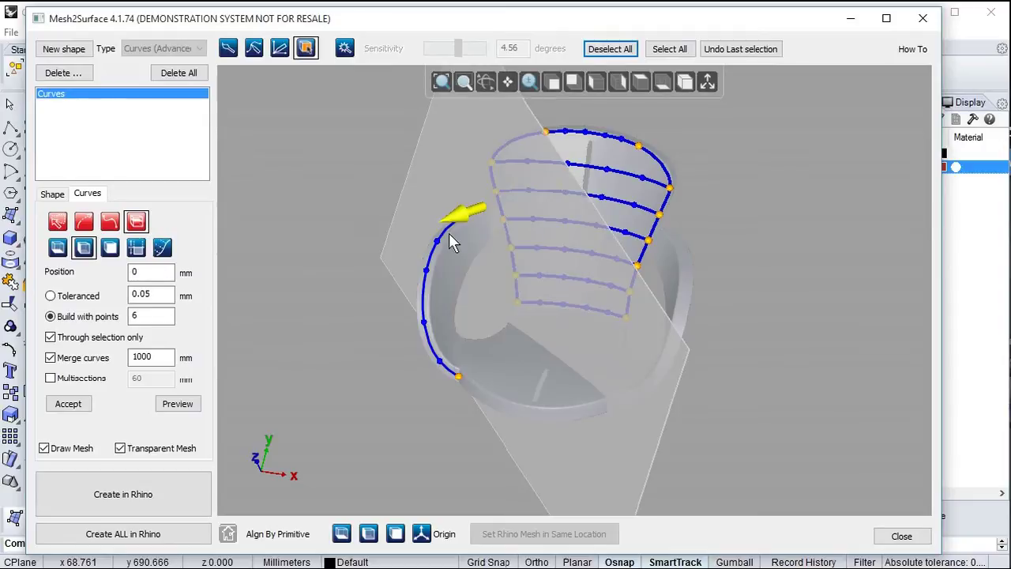
right_drag(330, 412, 462, 261)
mouse_move(475, 207)
mouse_down()
mouse_move(423, 339)
mouse_move(521, 229)
mouse_up()
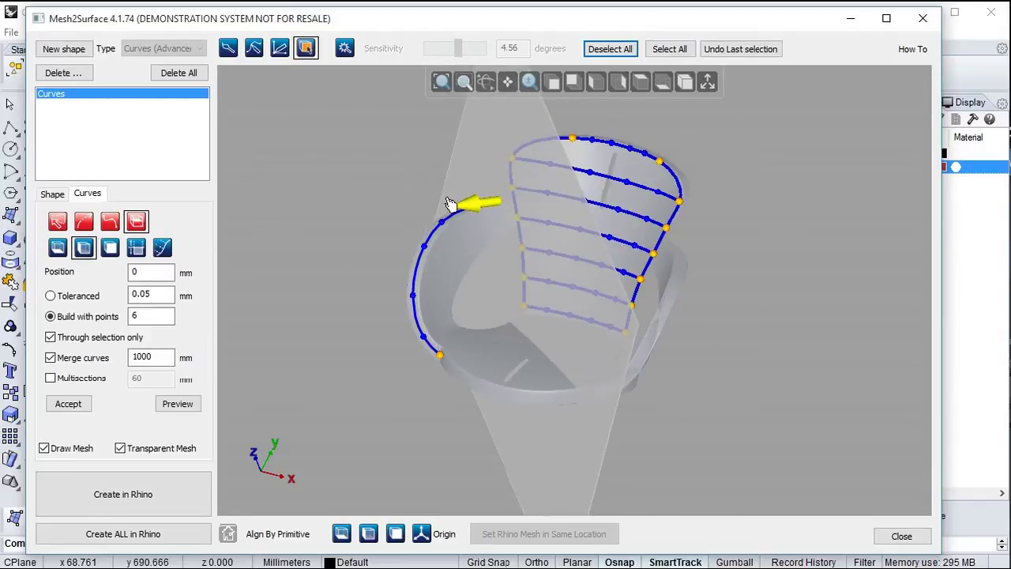
scroll(439, 197, up, 2)
scroll(439, 197, up, 2)
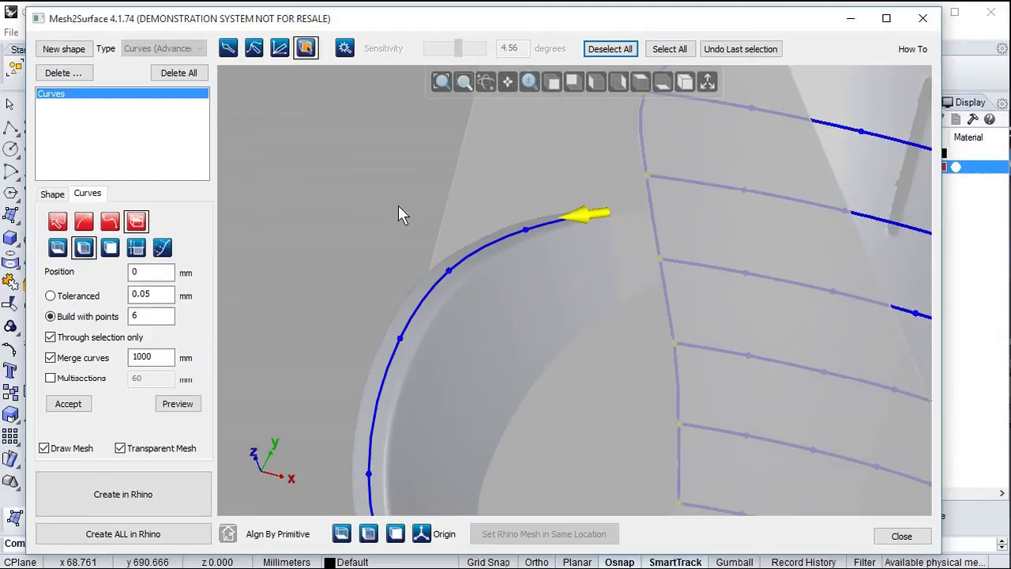
Magic-wand select the armrest rim strip and return to section-plane creation.
click(353, 50)
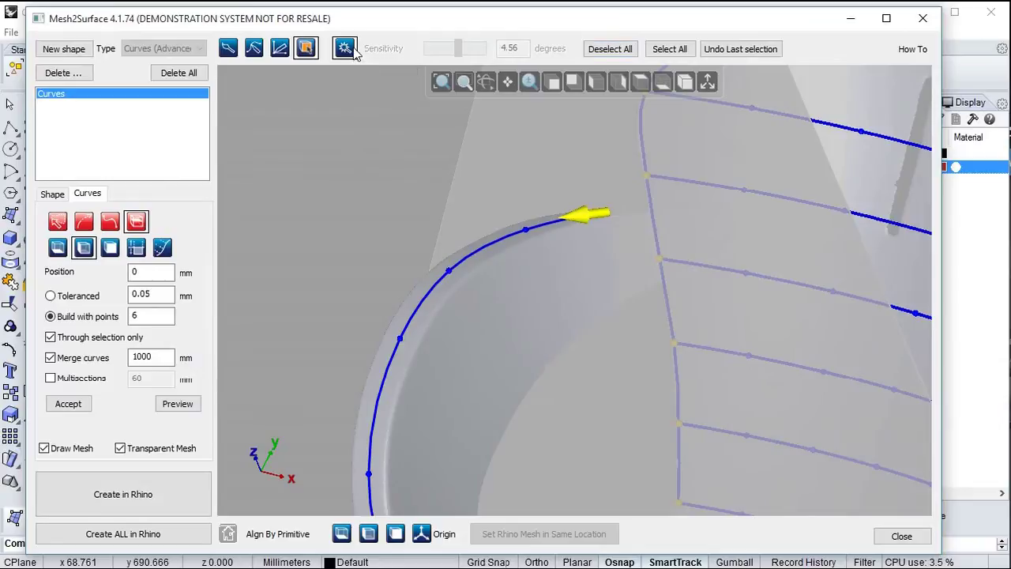
click(481, 252)
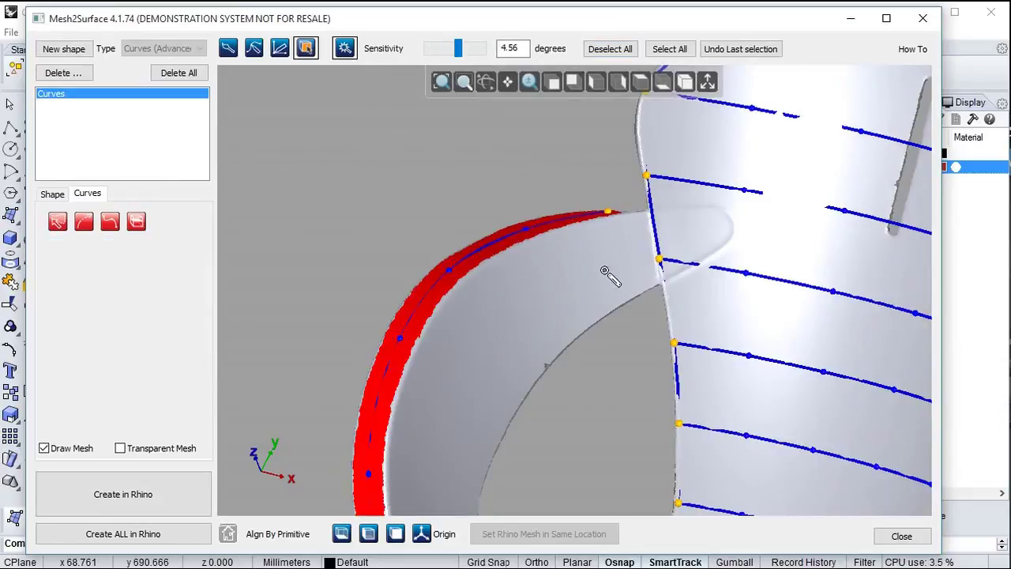
scroll(565, 274, down, 3)
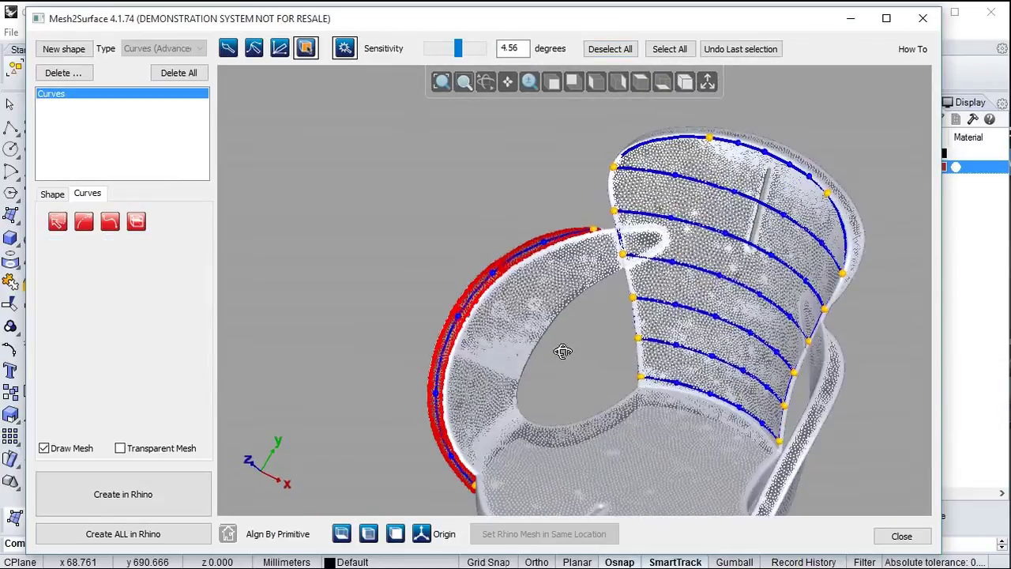
click(137, 222)
right_drag(389, 275, 488, 290)
Set the section plane's position along the guide curve to 0.
mouse_move(574, 243)
mouse_down()
mouse_move(553, 246)
mouse_move(558, 237)
mouse_up()
drag(147, 273, 186, 278)
key(BackSpace)
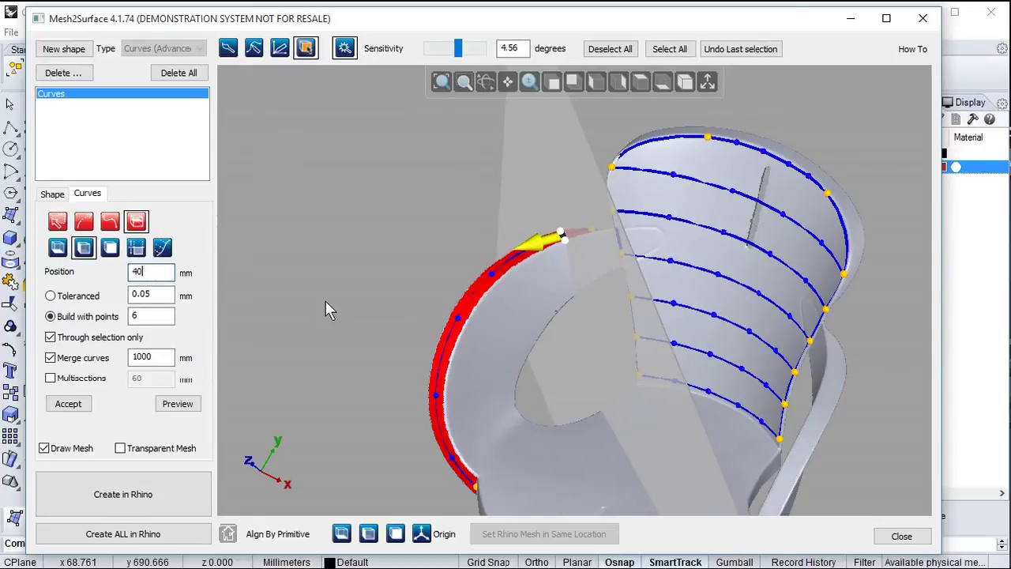
drag(156, 272, 108, 275)
text(0)
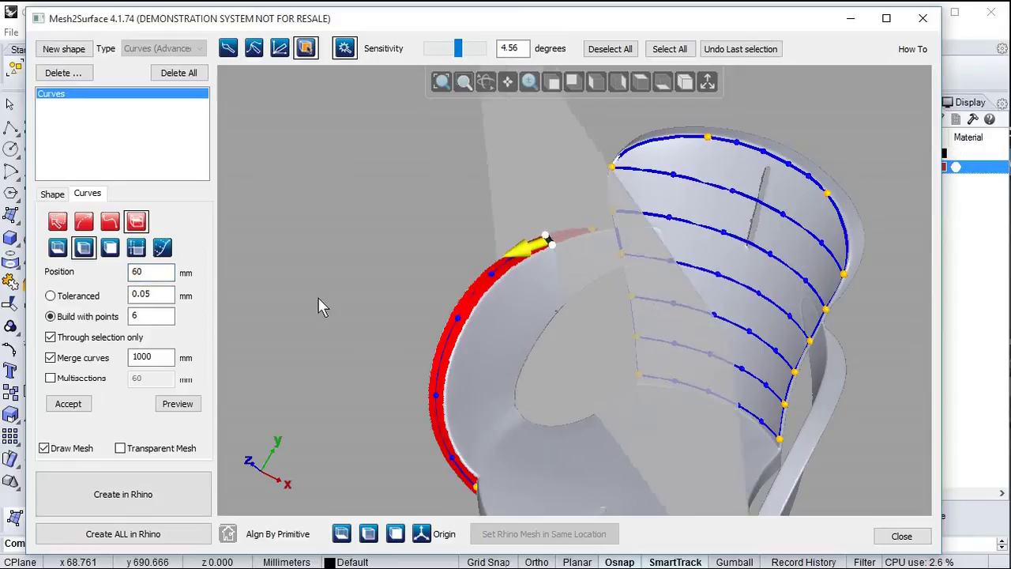
text(8)
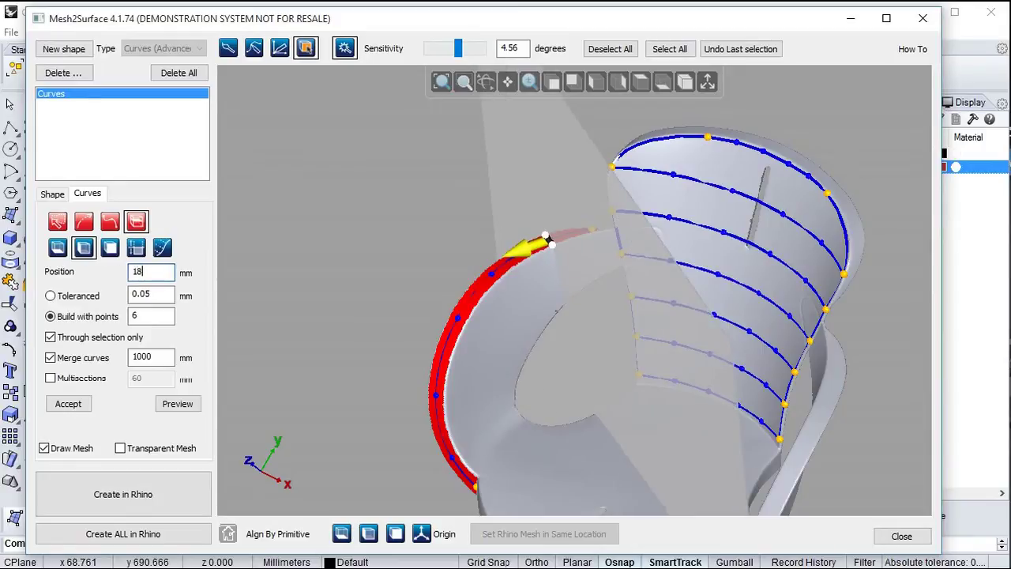
drag(163, 272, 104, 275)
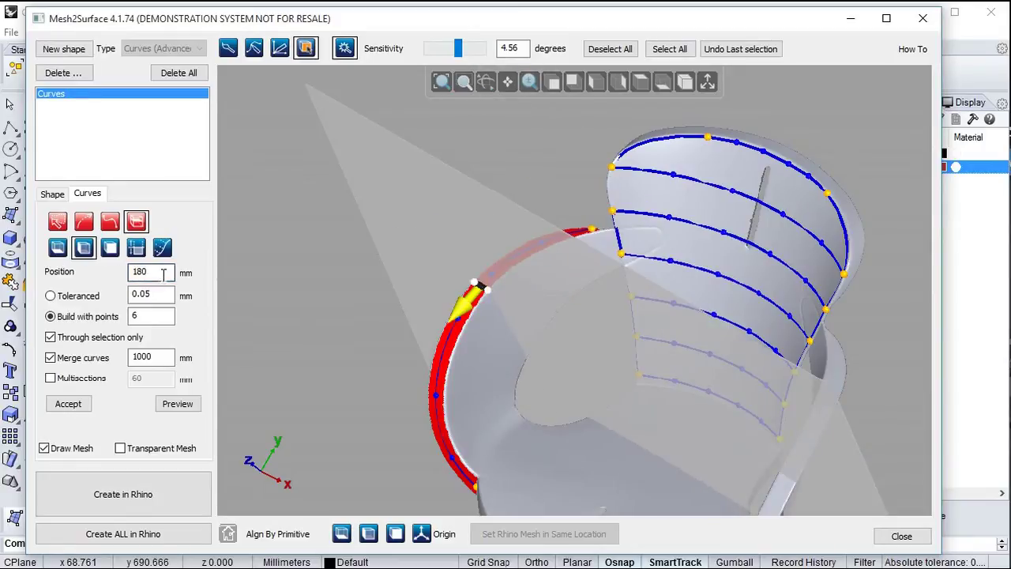
text(0)
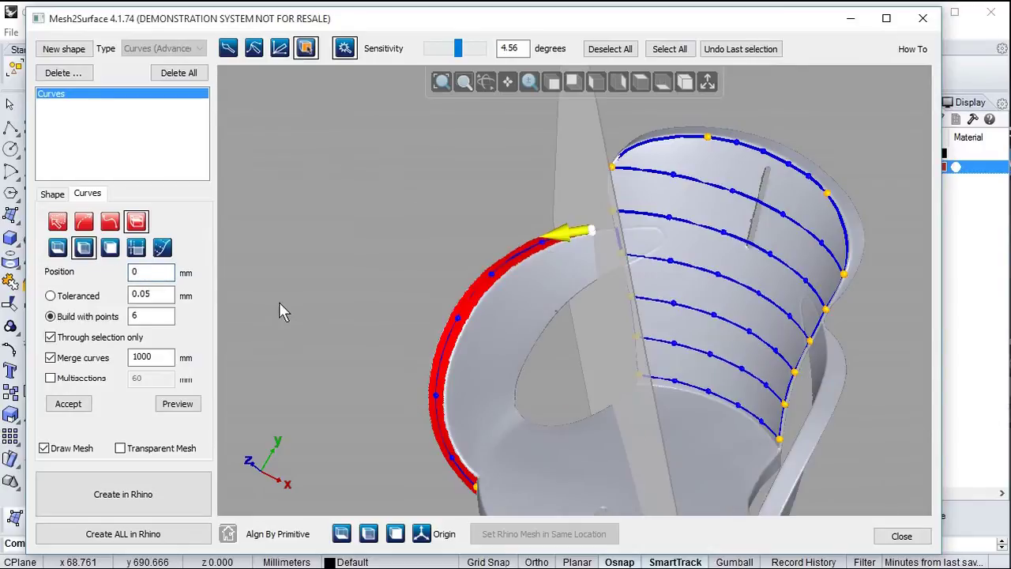
Turn multisections back on and preview the section curves along the armrest rim.
click(50, 377)
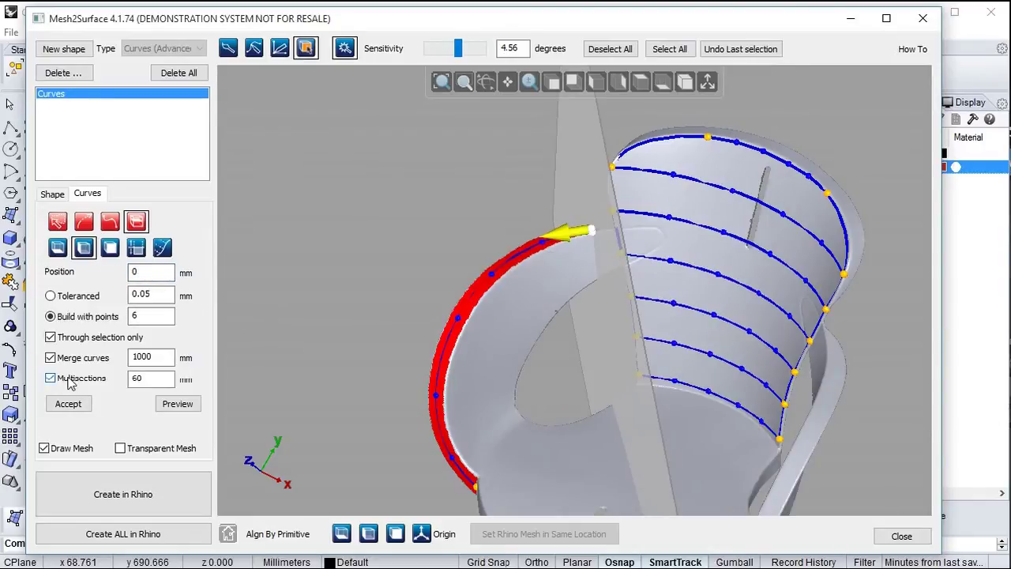
click(175, 405)
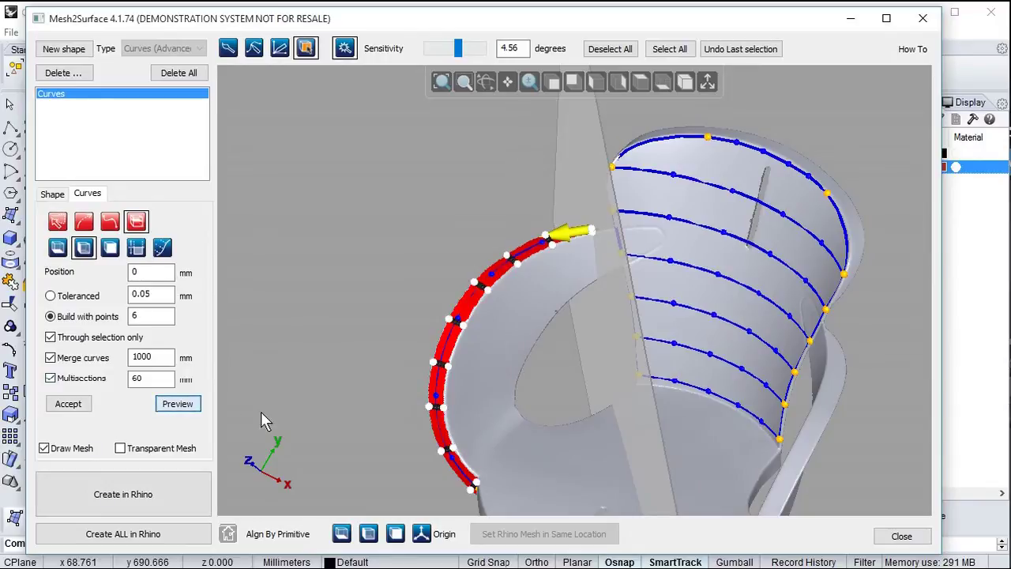
right_drag(261, 420, 258, 305)
scroll(338, 256, up, 3)
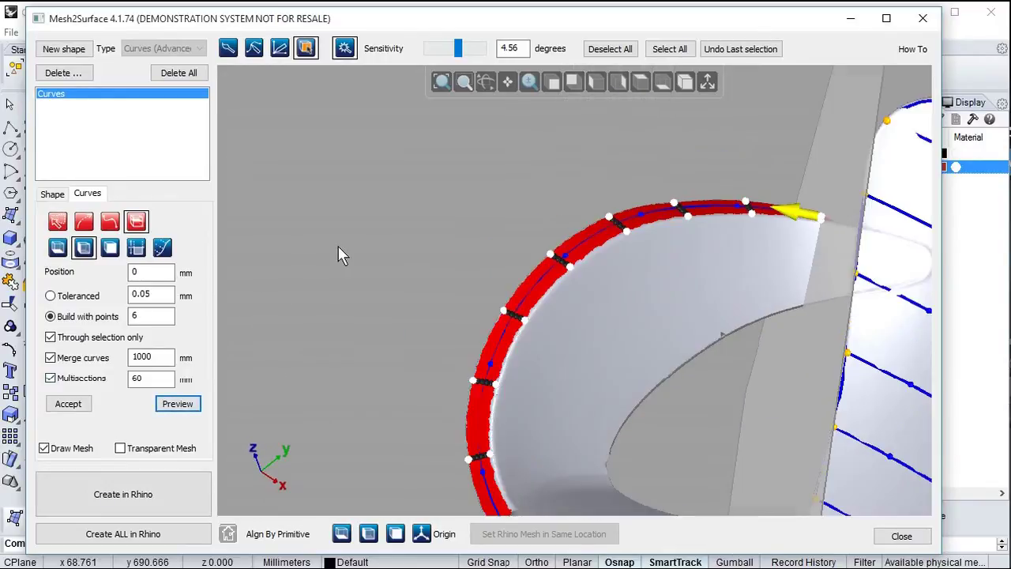
scroll(731, 198, up, 2)
scroll(730, 198, up, 2)
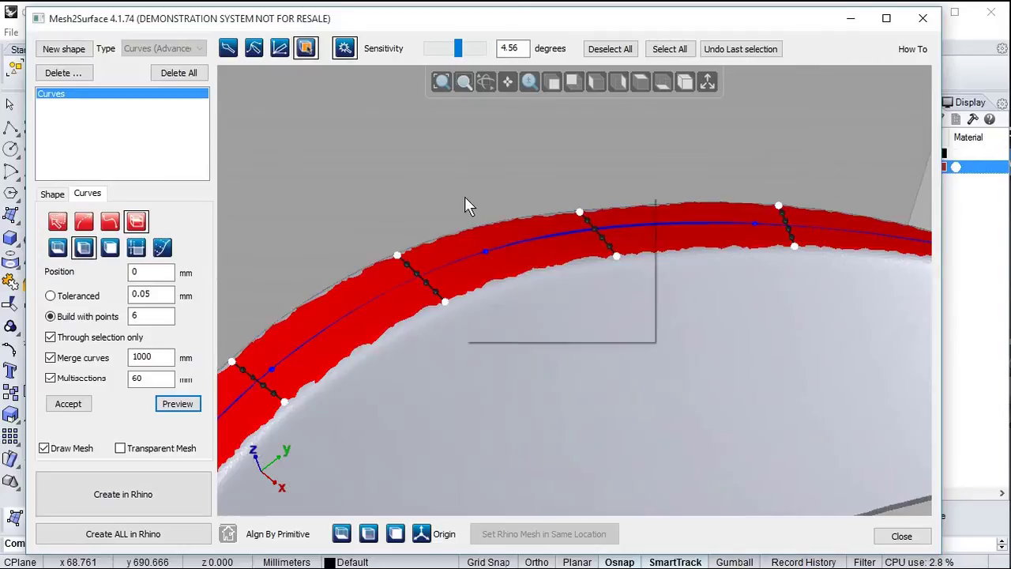
right_click(465, 199)
click(496, 202)
right_drag(423, 248, 373, 437)
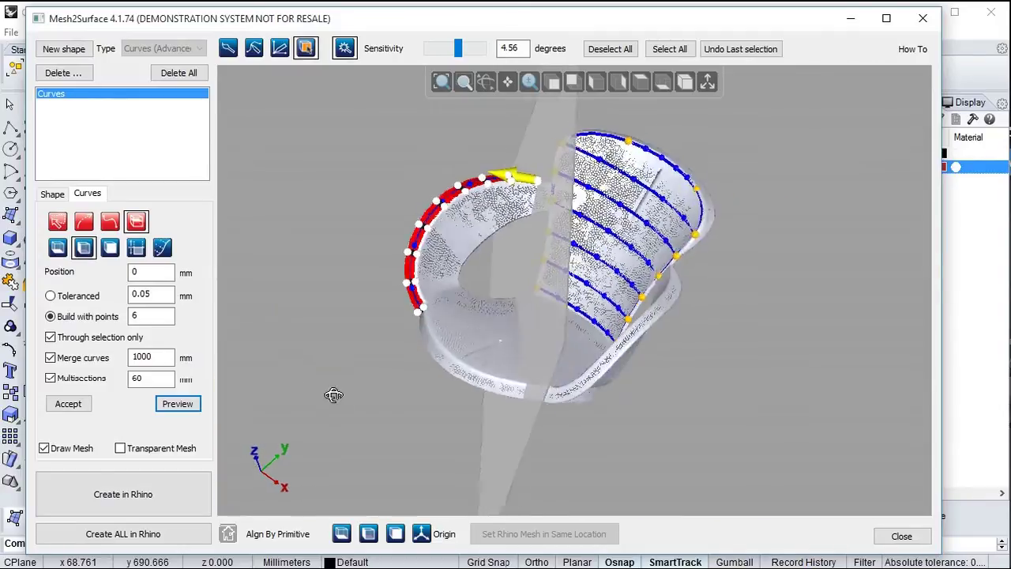
Accept the armrest curves, create them in Rhino, and close Mesh2Surface.
click(78, 405)
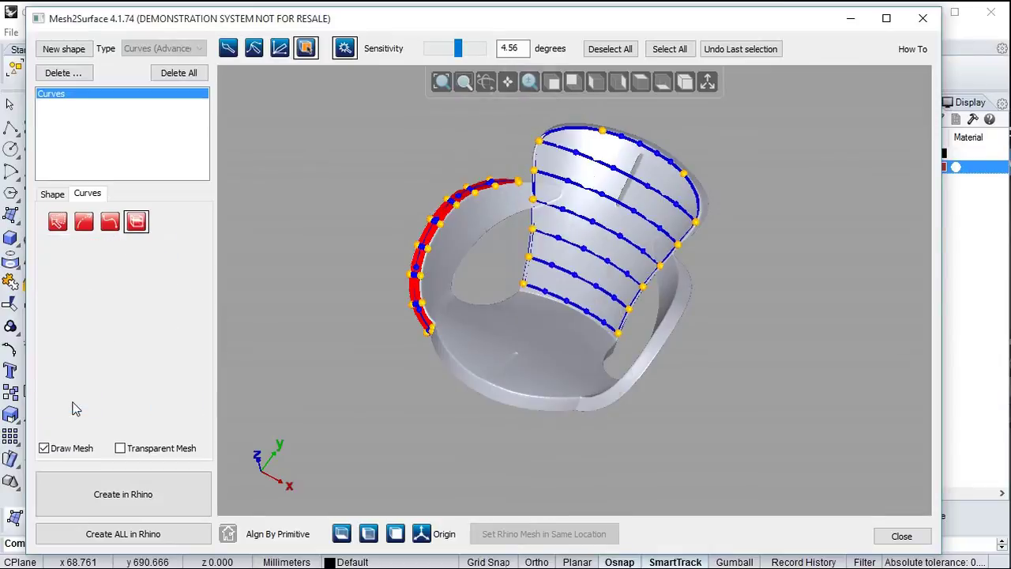
right_drag(287, 306, 327, 375)
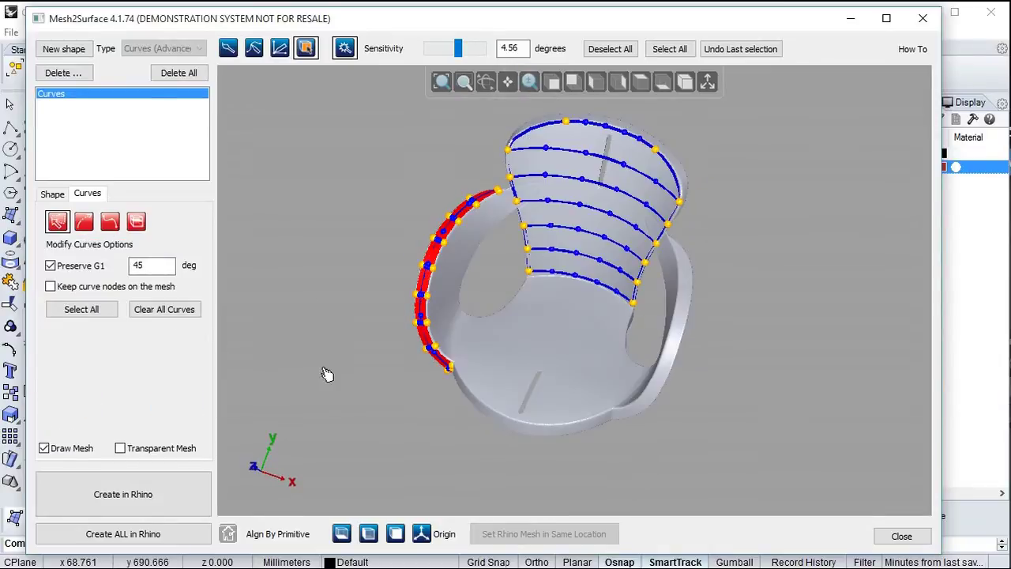
click(111, 491)
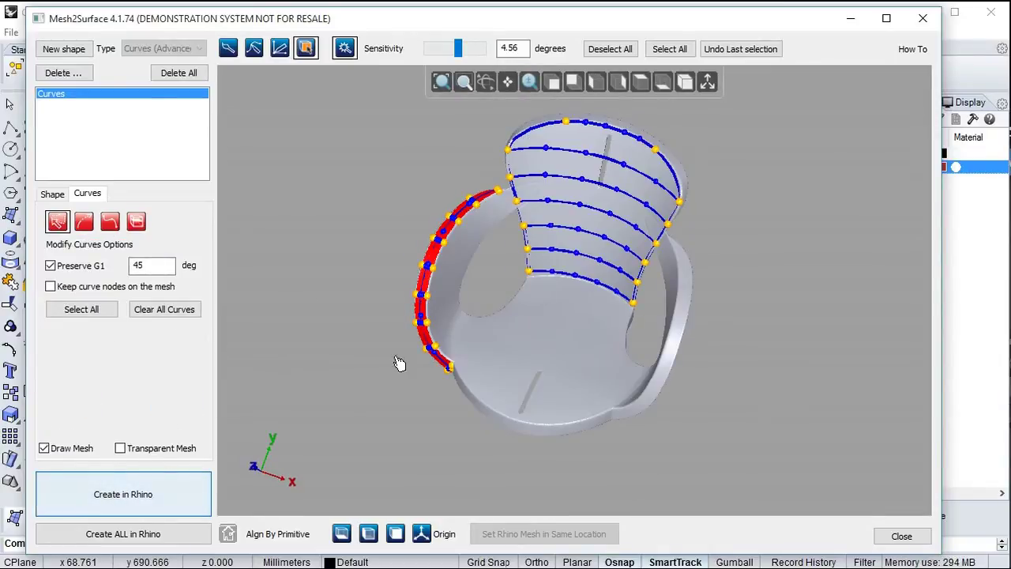
click(843, 20)
Clear the chair mesh selection and turn off the M2S Mesh layer.
right_drag(693, 231, 642, 253)
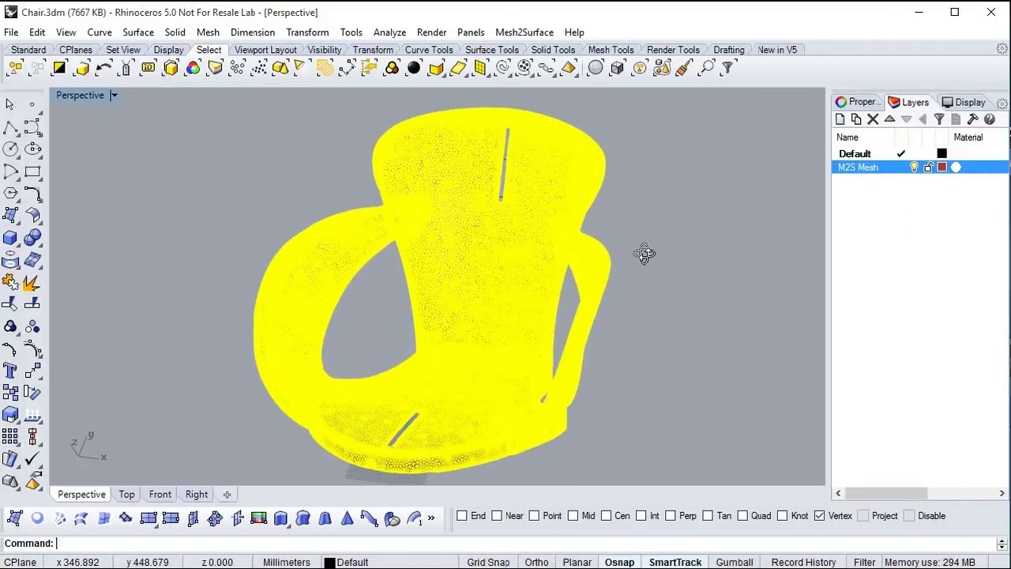
click(681, 246)
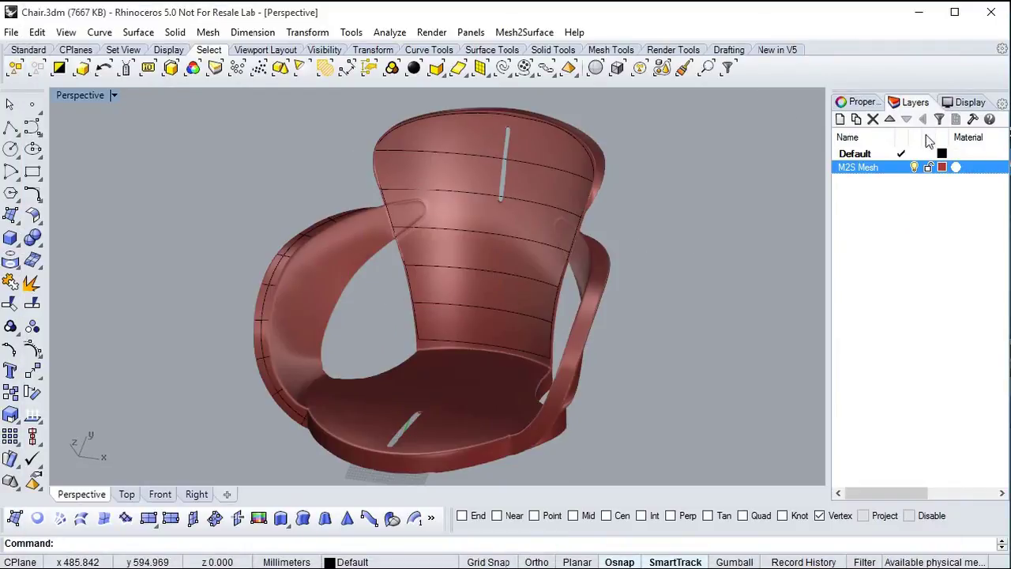
click(913, 167)
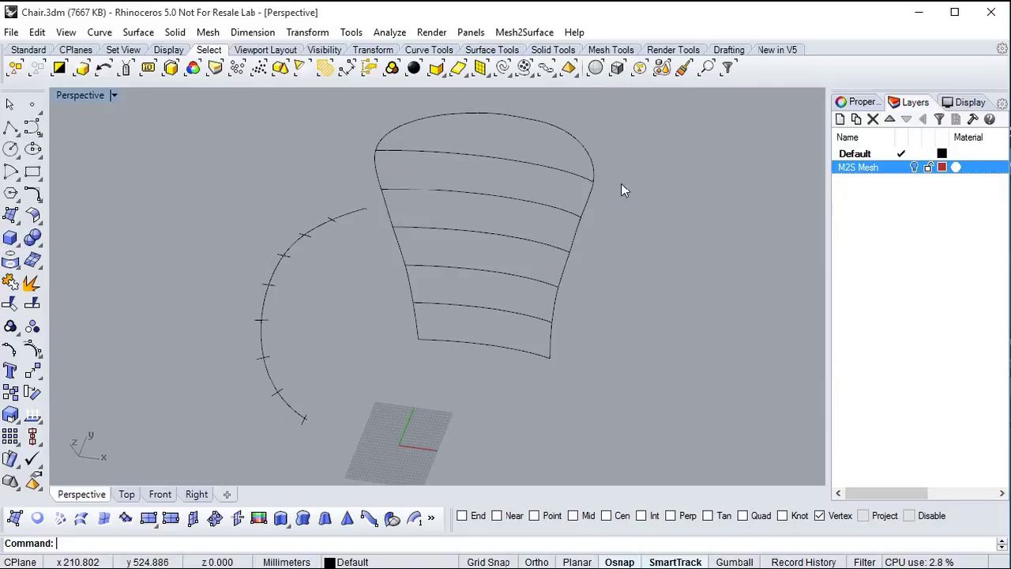
Build a Surface From Curve Network over the window-selected backrest curves.
drag(672, 131, 574, 253)
drag(428, 378, 396, 376)
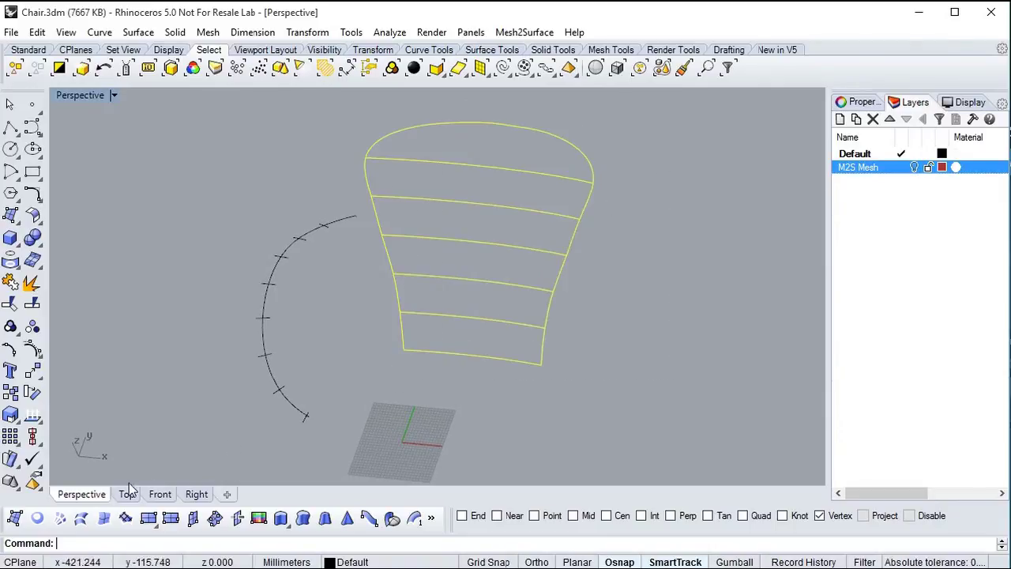
click(59, 517)
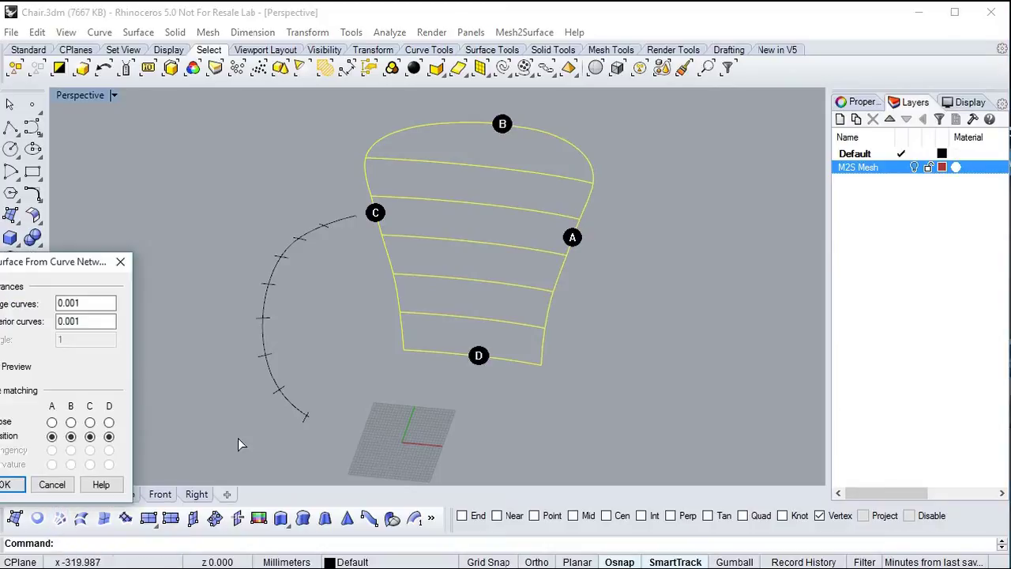
click(8, 482)
Delete the armrest's long guide arc, then select the remaining armrest section curves.
mouse_move(412, 408)
right_down()
mouse_move(340, 419)
mouse_move(375, 421)
mouse_move(302, 303)
right_up()
scroll(302, 301, up, 2)
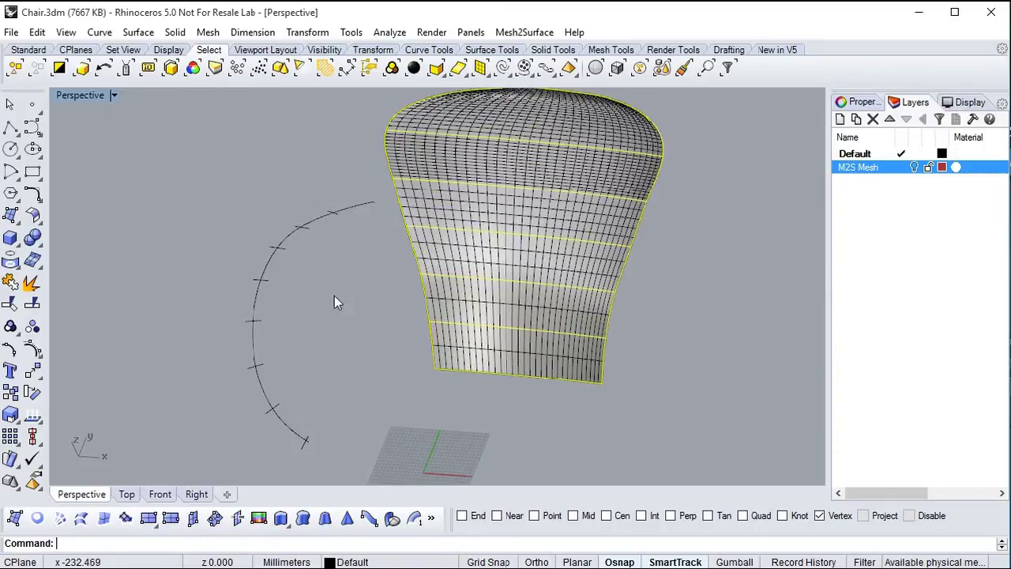
click(352, 211)
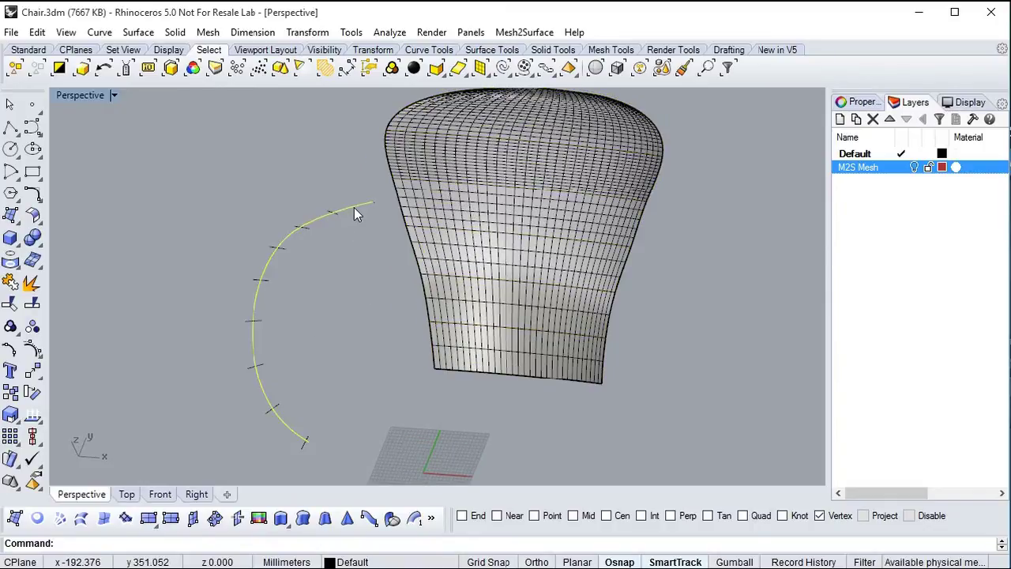
middle_click(354, 207)
key(Delete)
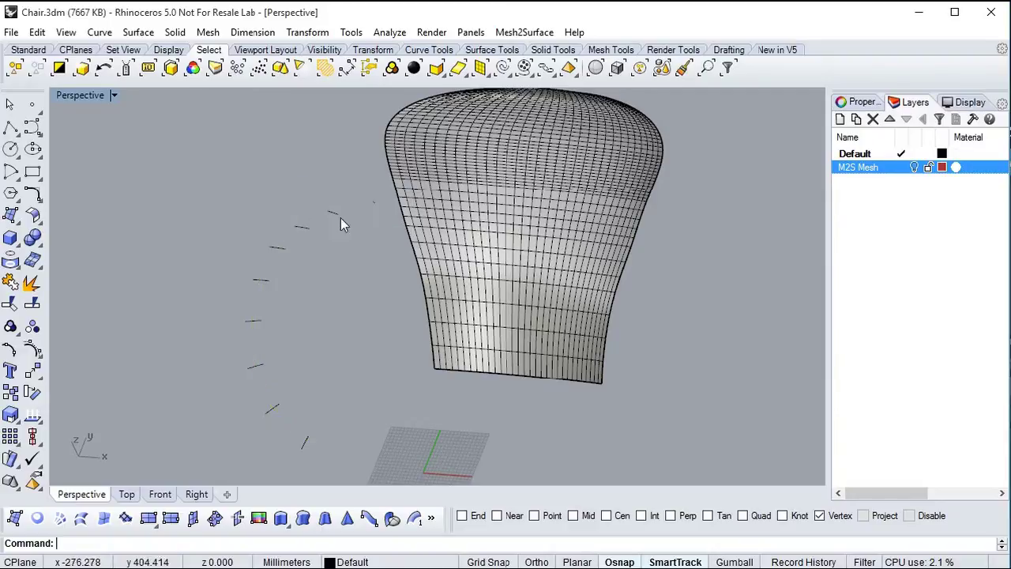
drag(226, 456, 223, 463)
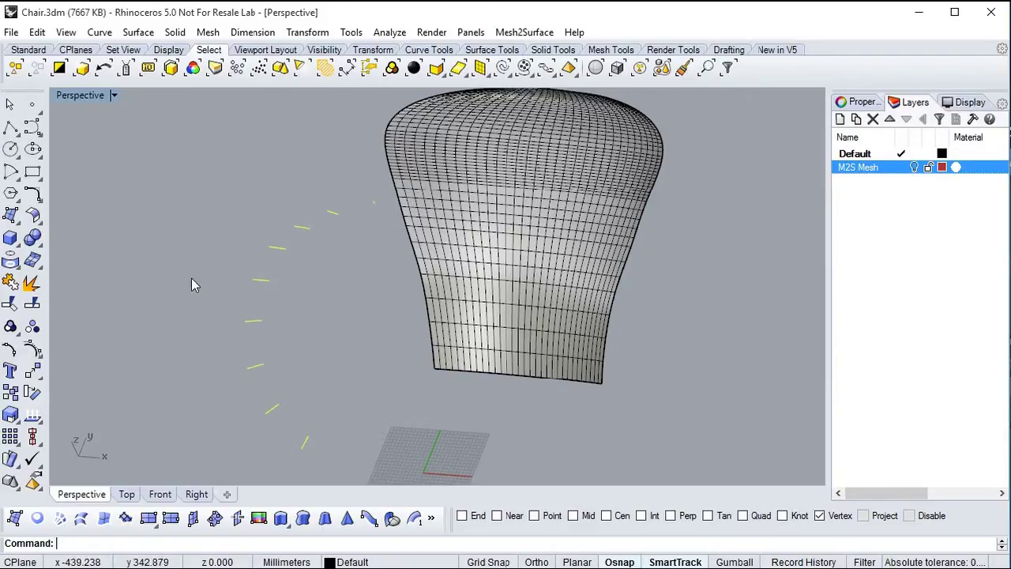
Loft the armrest section curves into a surface, then select it with the backrest surface.
click(82, 519)
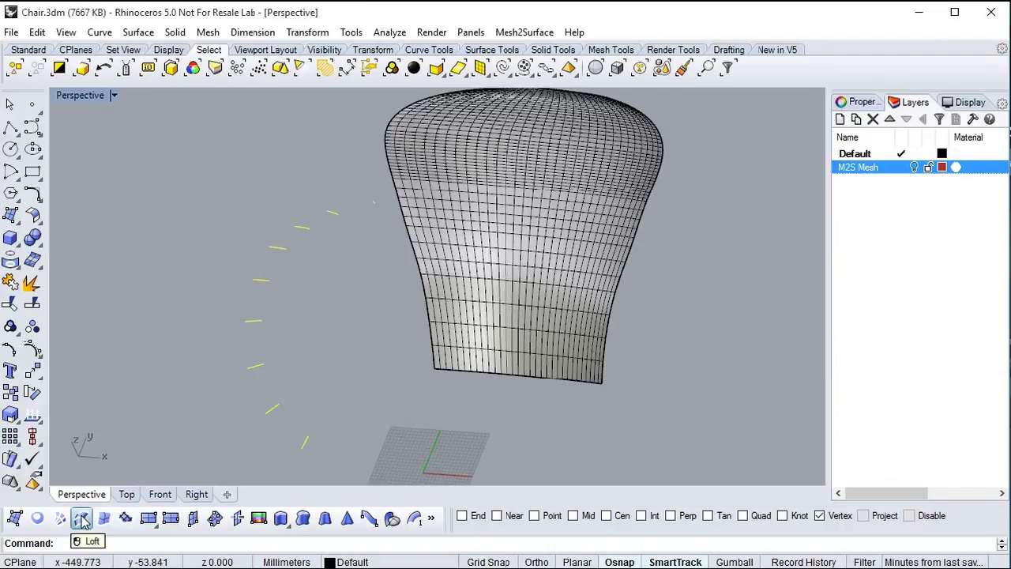
mouse_move(315, 399)
right_down()
mouse_move(372, 282)
mouse_move(372, 352)
mouse_move(381, 304)
right_up()
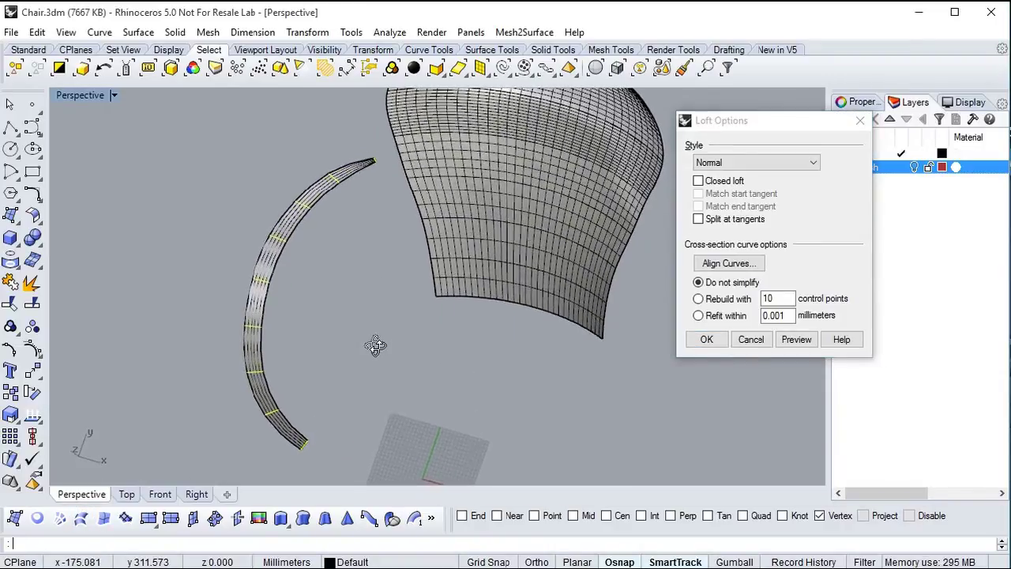
click(707, 340)
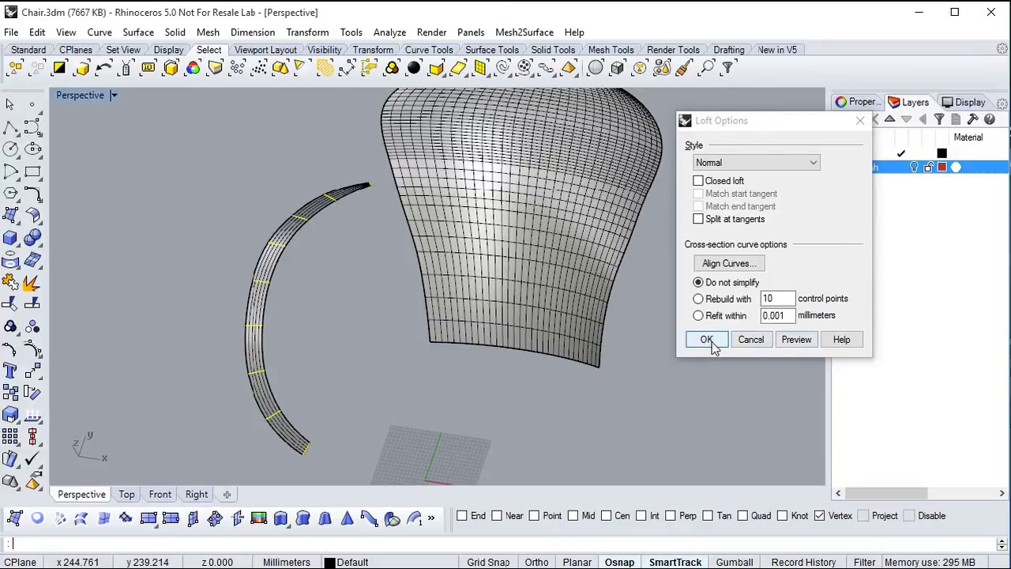
right_drag(690, 346, 710, 361)
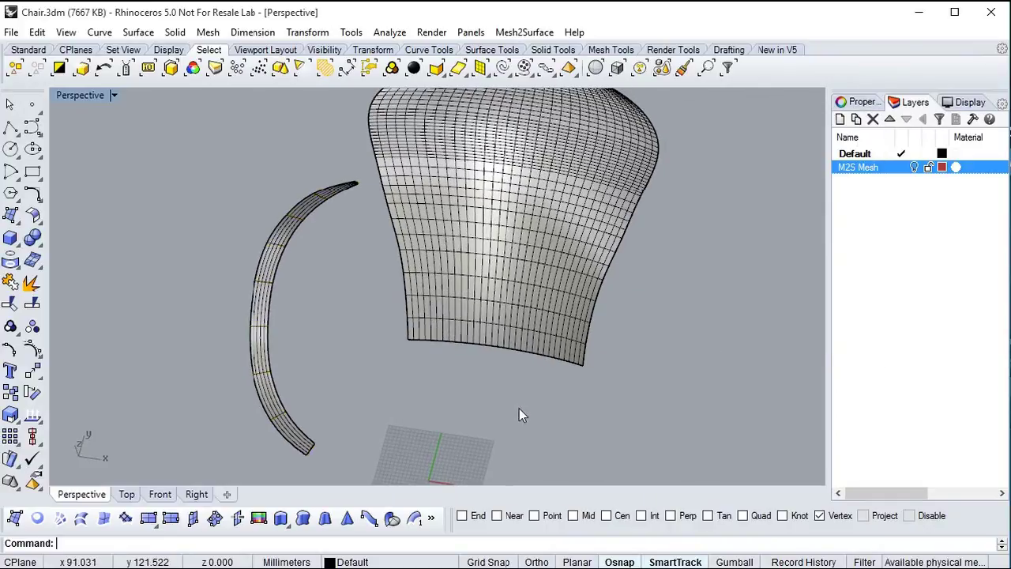
click(271, 265)
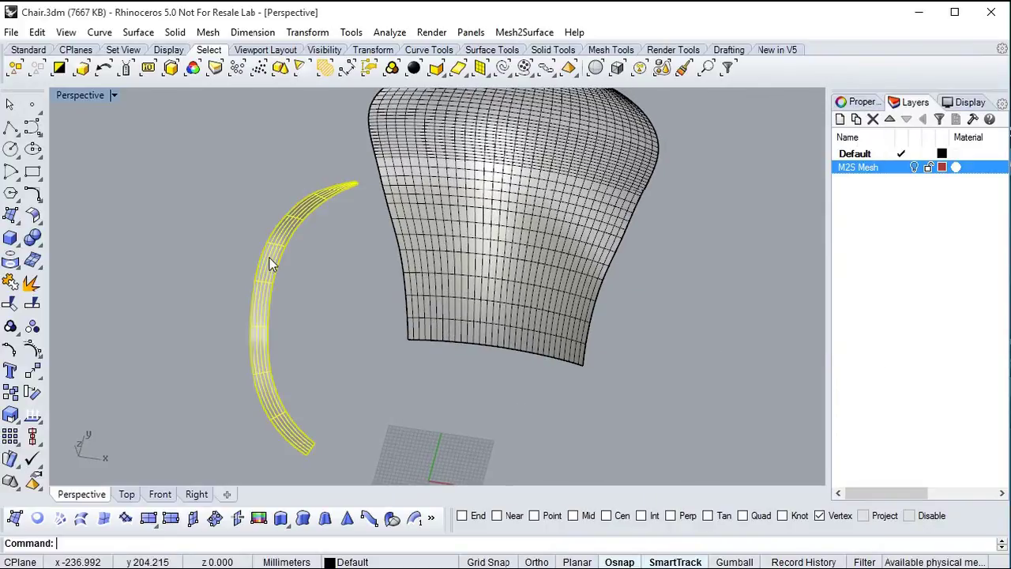
shift+click(471, 255)
Turn off Show surface isocurves for both surfaces in Properties.
click(859, 102)
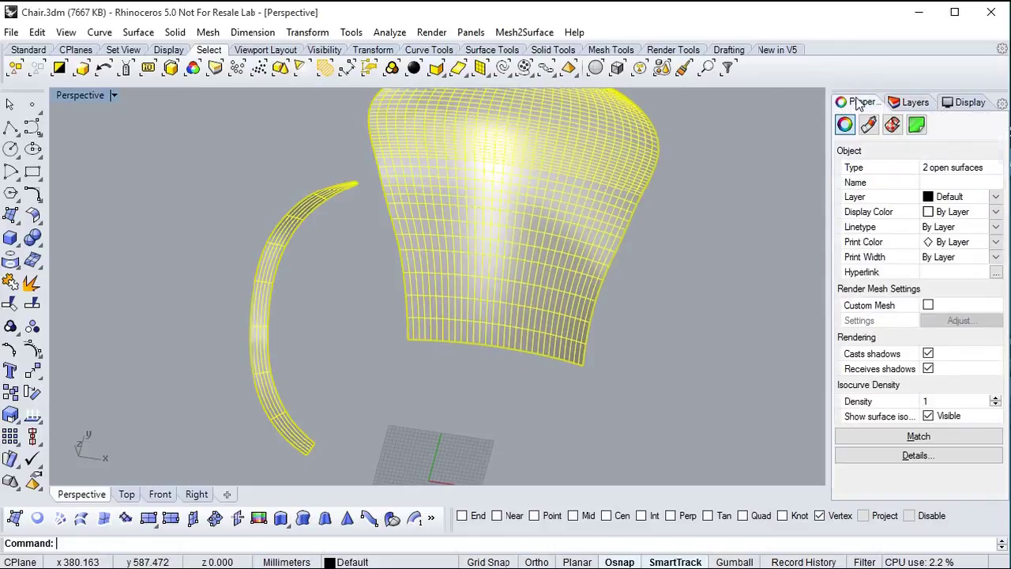
click(928, 417)
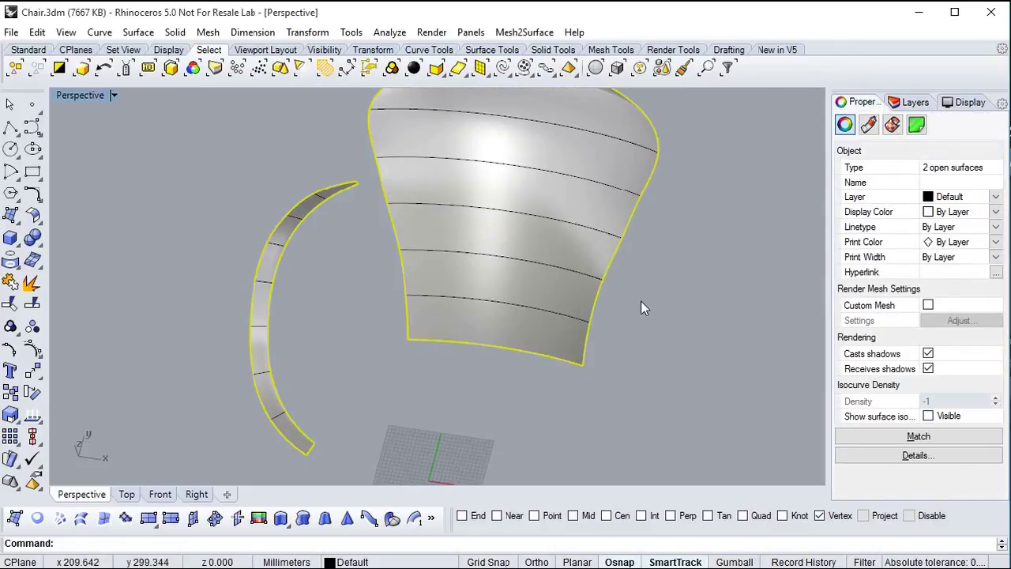
click(650, 326)
Delete the 18 leftover section curves and orbit around the finished surfaces.
click(502, 67)
middle_click(683, 241)
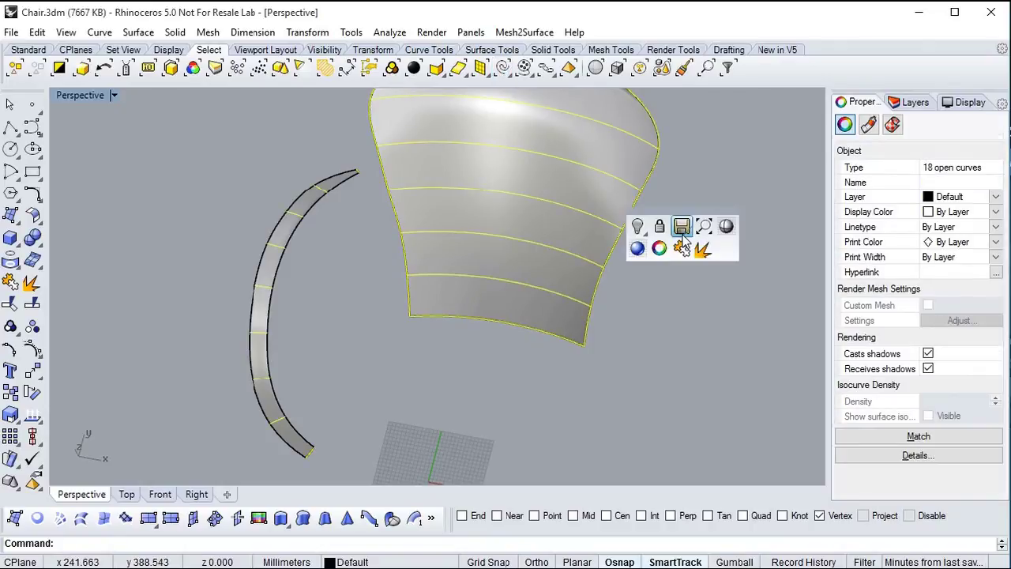
click(637, 225)
mouse_move(634, 223)
right_down()
mouse_move(616, 339)
mouse_move(670, 310)
mouse_move(639, 304)
mouse_move(619, 280)
right_up()
right_drag(668, 300, 677, 294)
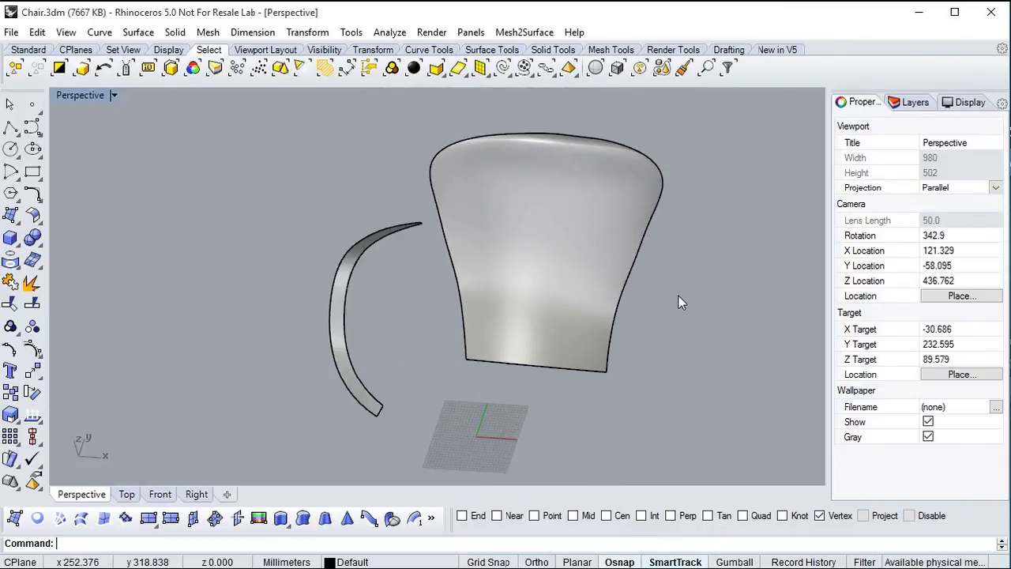